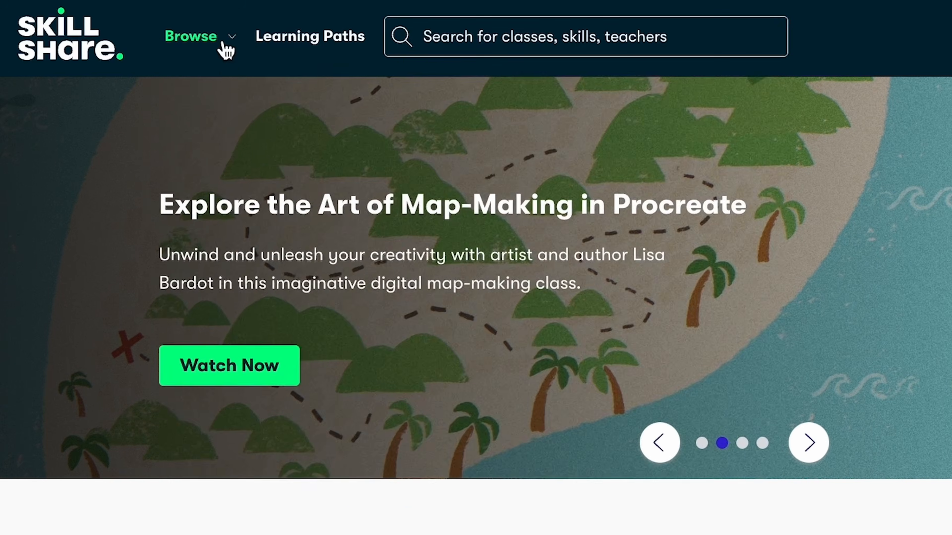
left_click(157, 28)
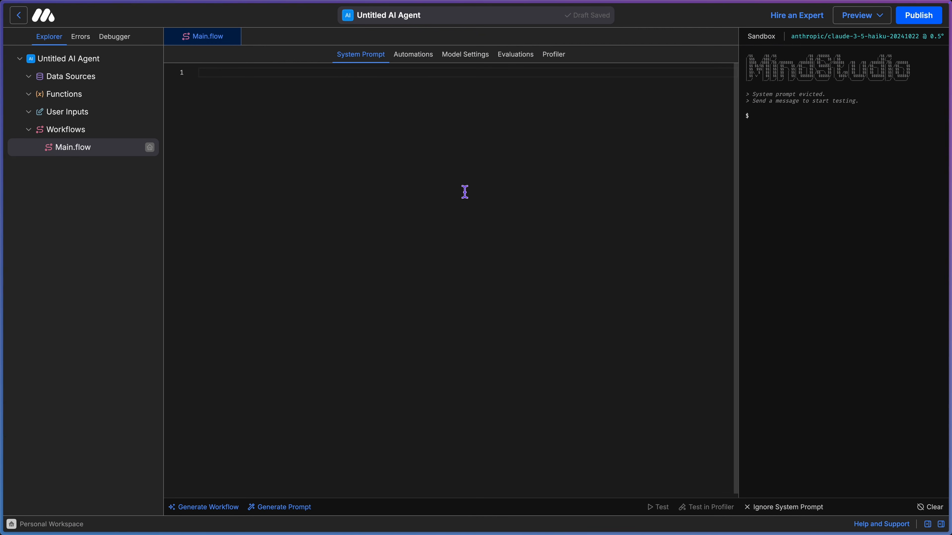
Step: In the untitled agent's automation, space the Start and End blocks farther apart and open the full list of blocks to insert between them
left_click(414, 55)
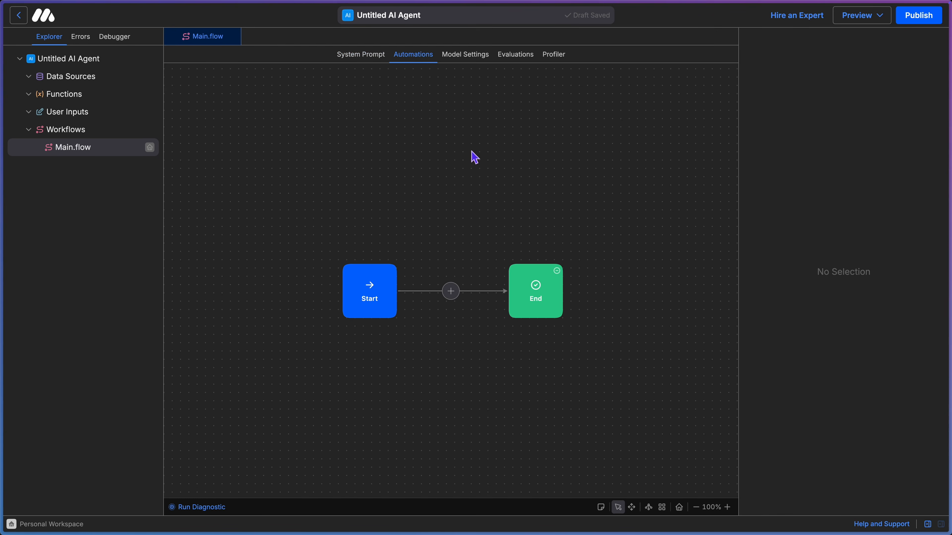
left_click_drag(380, 297, 293, 298)
left_click(534, 301)
left_click_drag(534, 302, 645, 303)
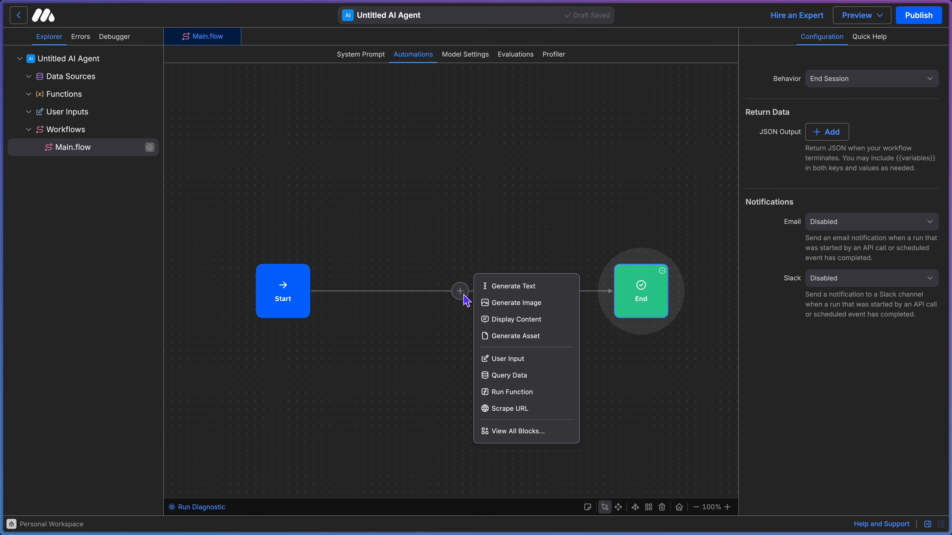
left_click(527, 436)
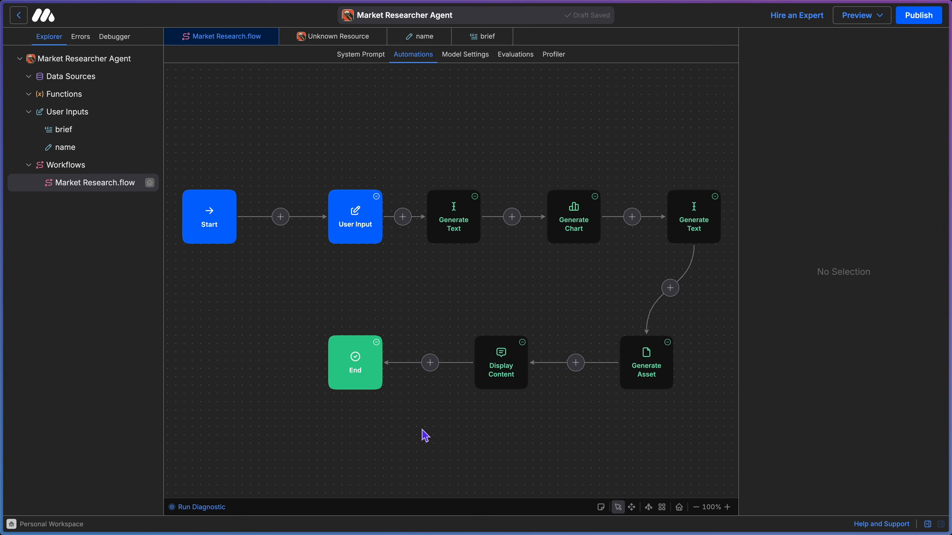
Step: Examine the Market Research flow's User Input block and the settings of its name and brief inputs
left_click(359, 227)
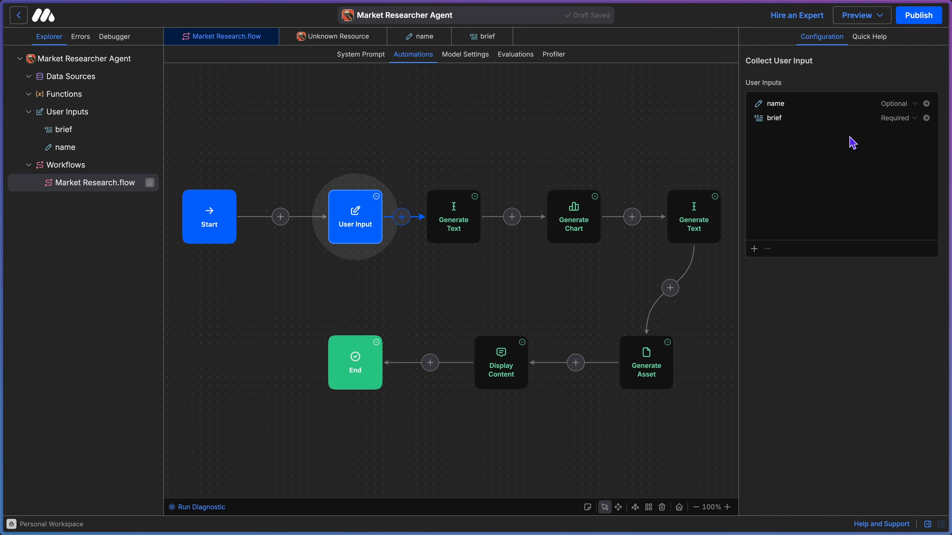
left_click(461, 224)
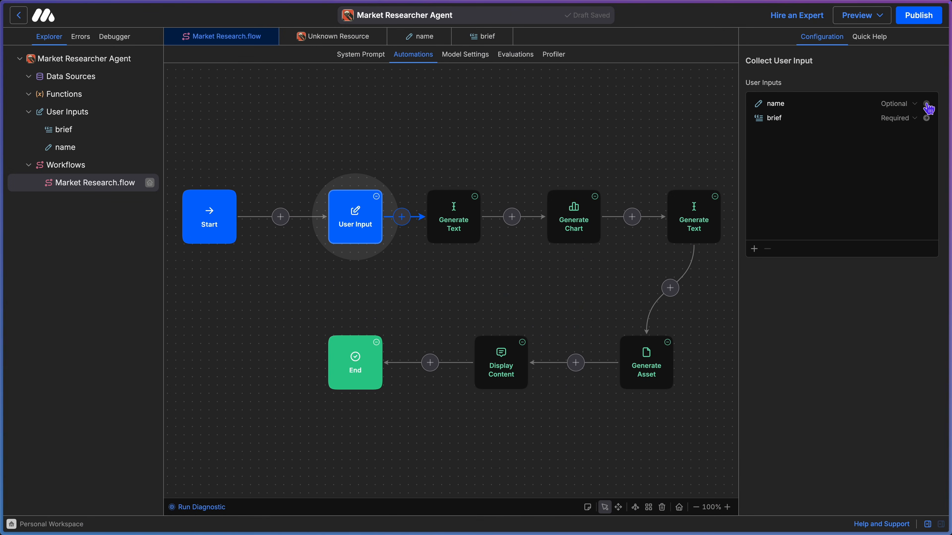
left_click(929, 109)
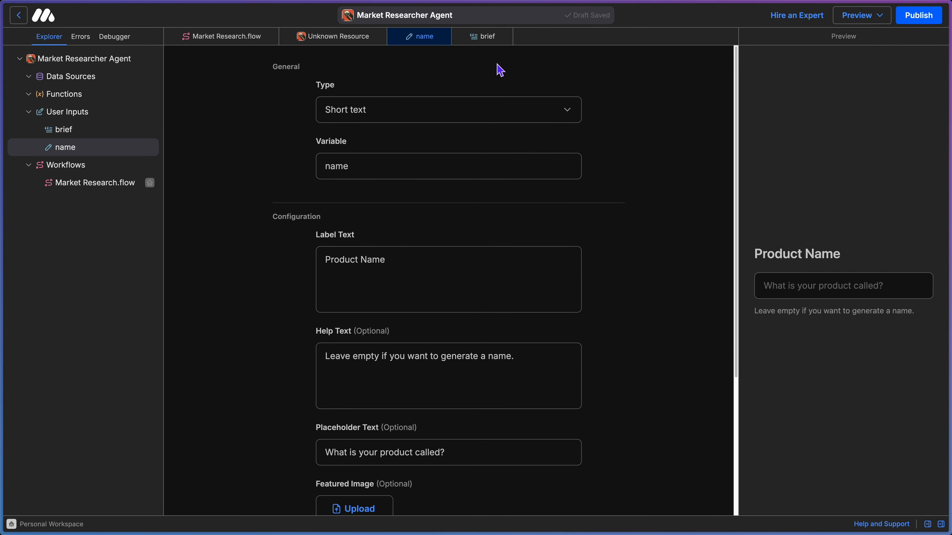
left_click(497, 44)
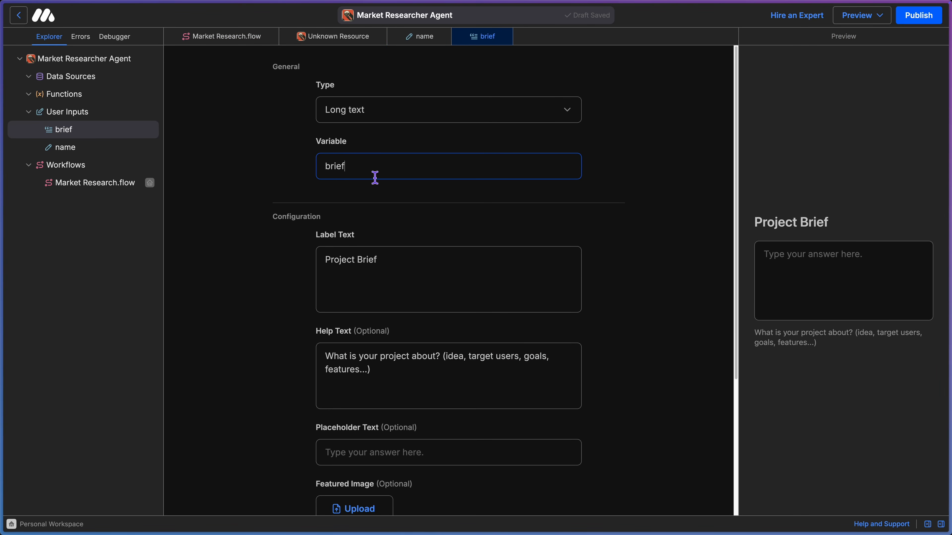
left_click(226, 37)
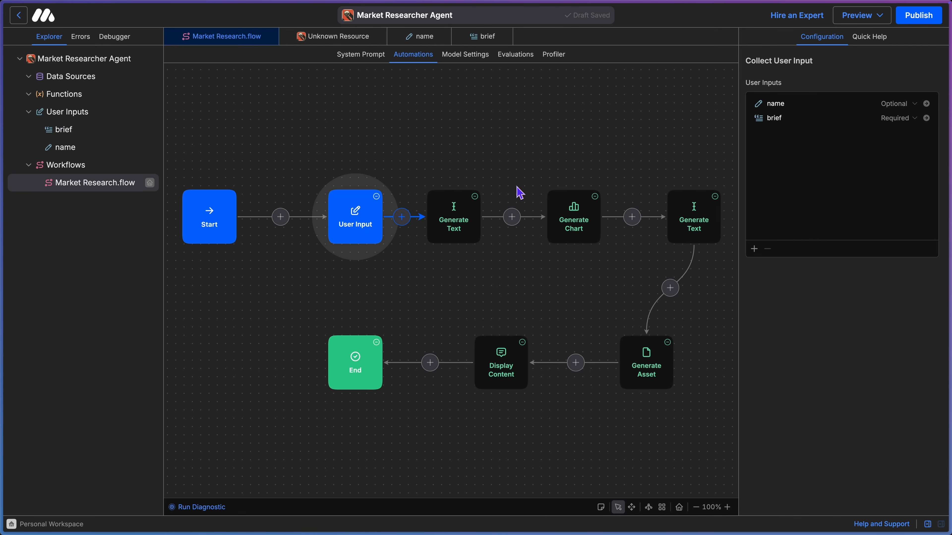
Step: Examine the full prompt of the Generate Text block after User Input and the Generate Chart block's data and output settings
left_click(457, 220)
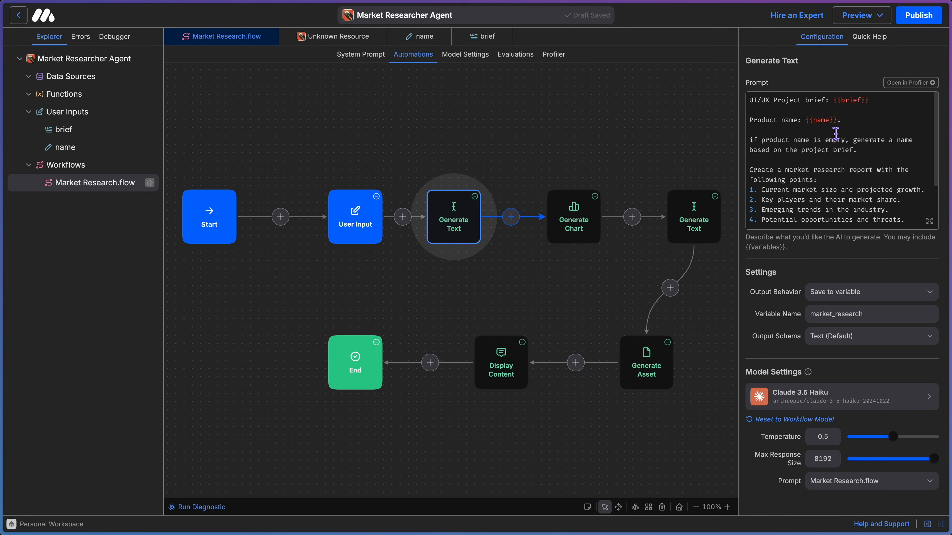
scroll(790, 140, "down", 3)
left_click(929, 221)
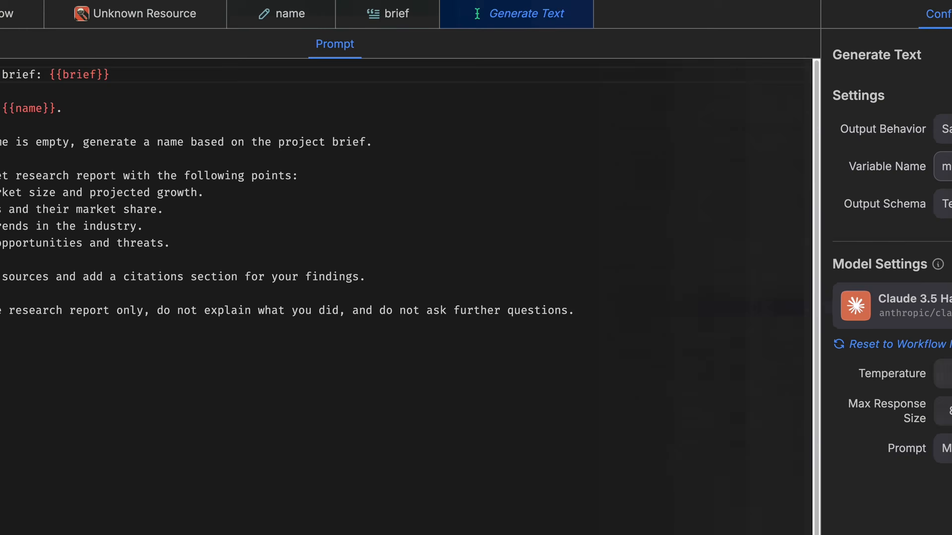
double_click(709, 167)
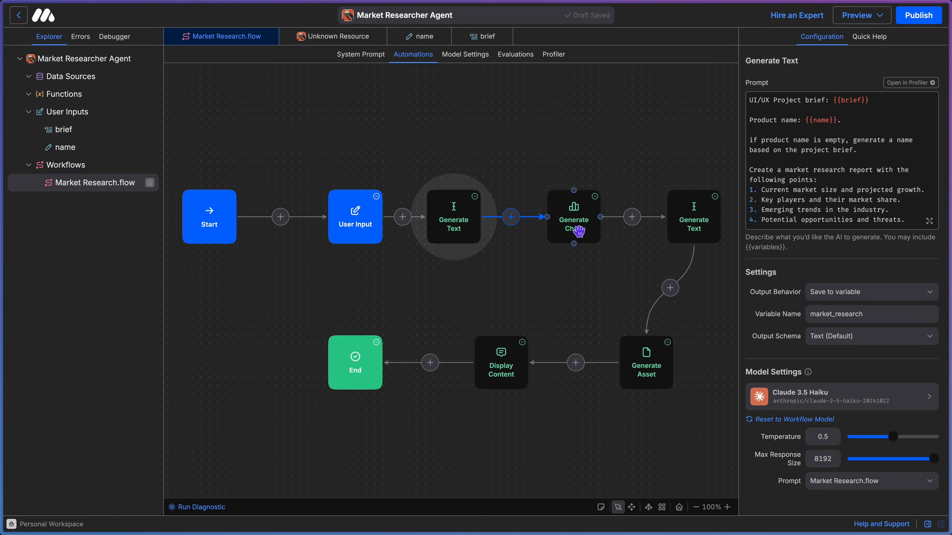
left_click(579, 231)
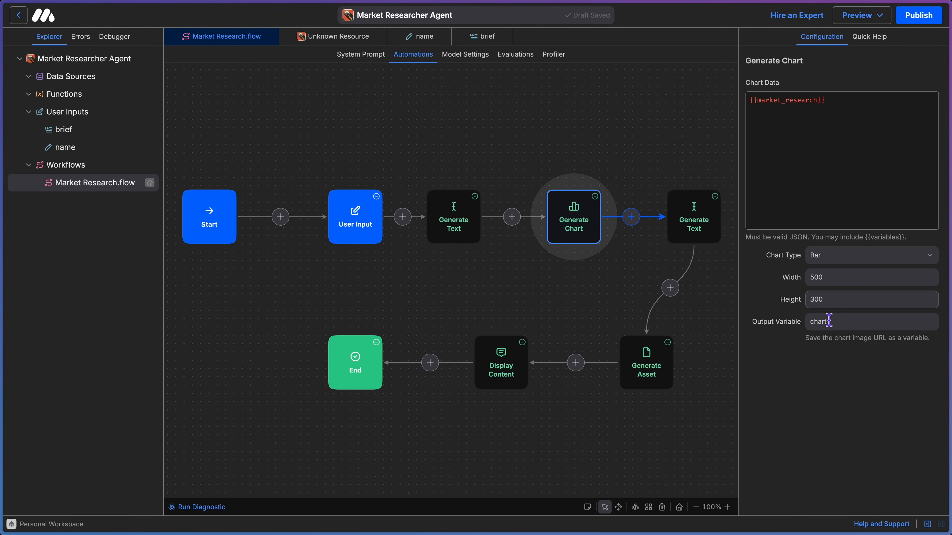
left_click(796, 361)
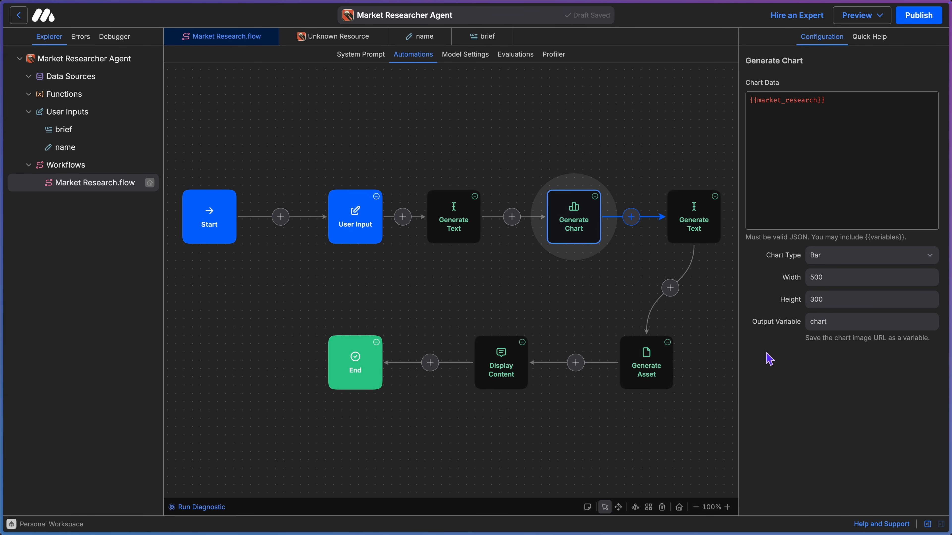
Step: Examine the HTML-code Generate Text block and the Generate Asset, Display Content and End blocks that finish the Market Research flow
left_click(700, 222)
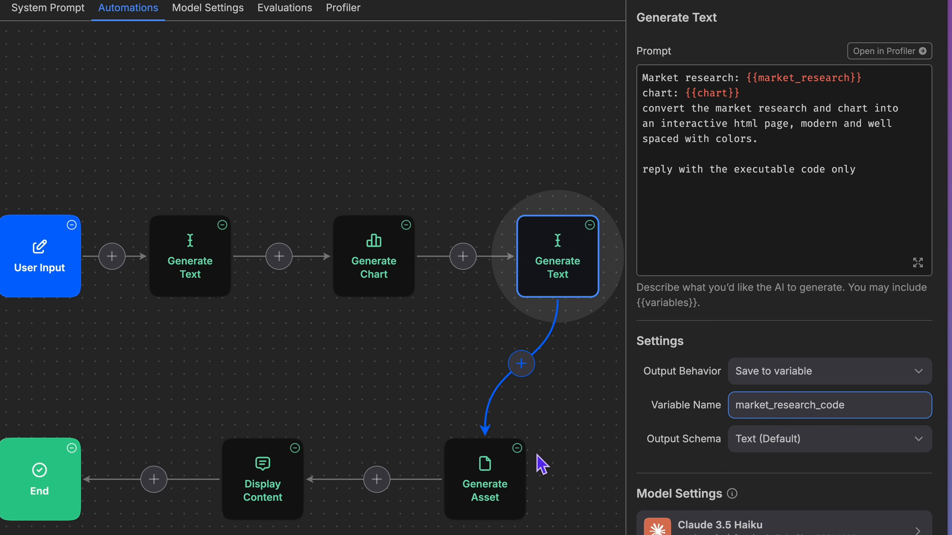
left_click(490, 494)
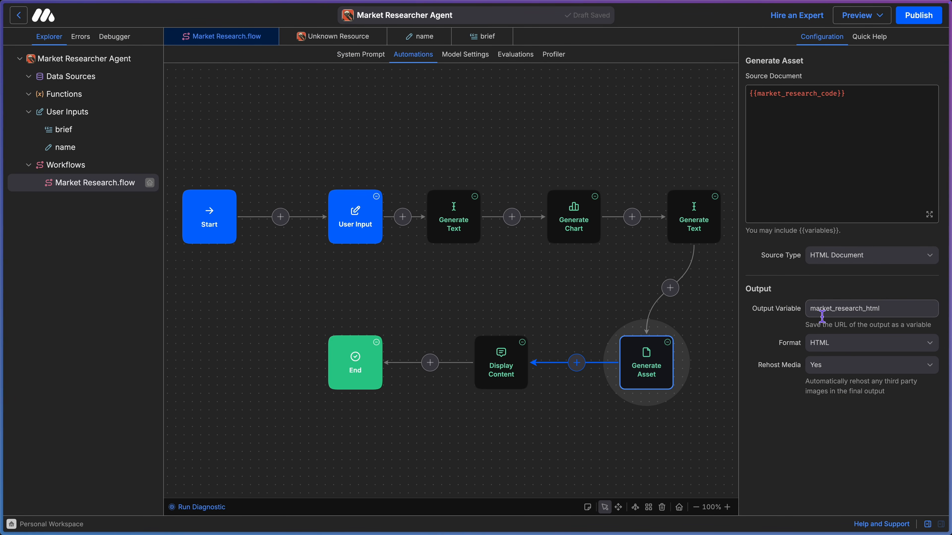
left_click(520, 368)
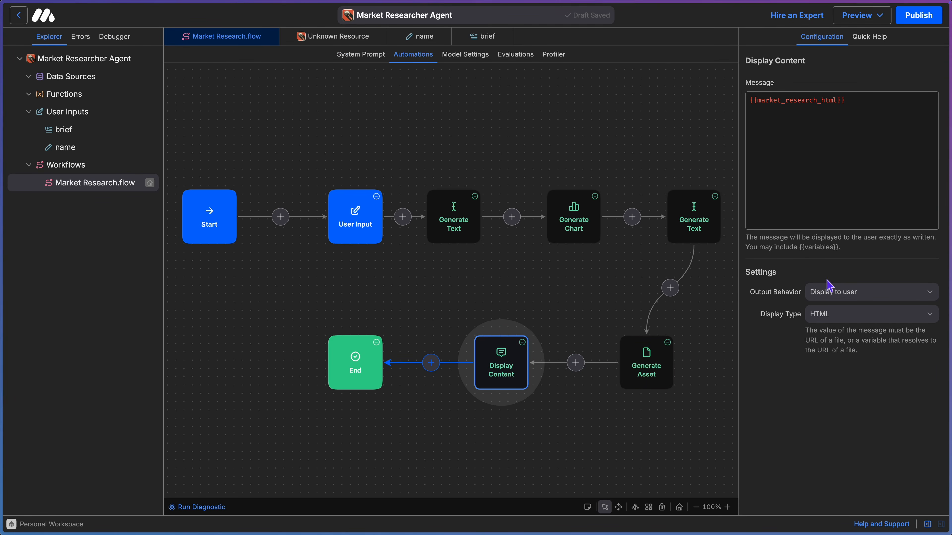
left_click(353, 357)
left_click(580, 316)
Step: Run a draft preview of the Market Researcher Agent for the product TravelPro and look through the generated report
left_click(861, 16)
left_click(866, 58)
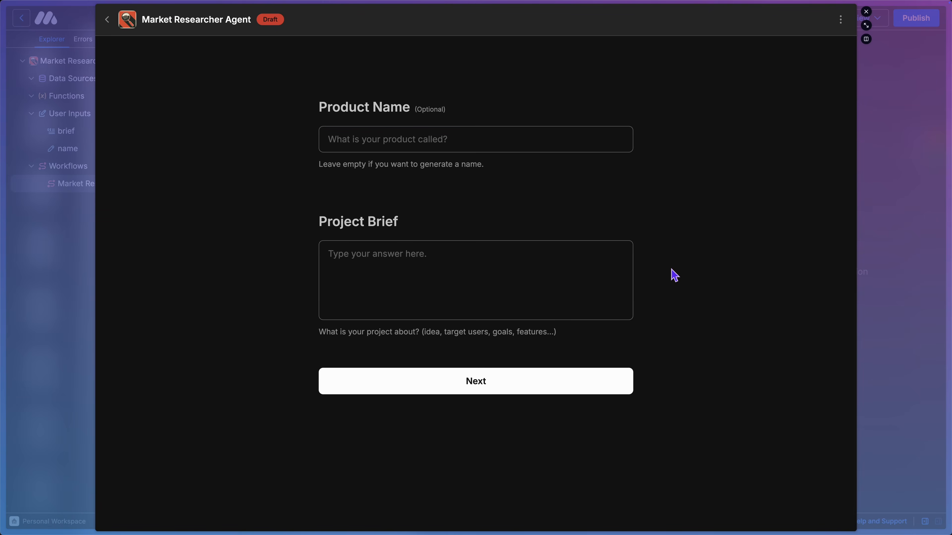
type("Tr")
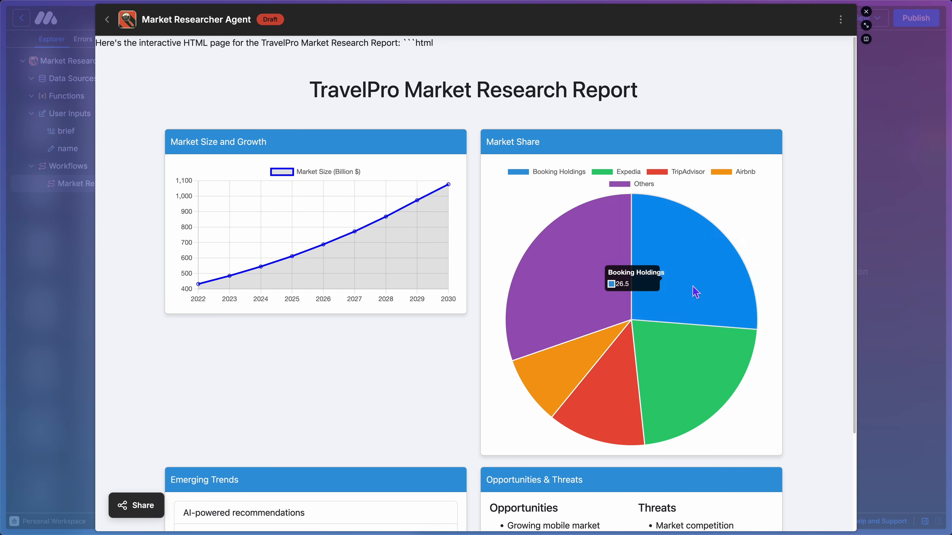
scroll(491, 435, "down", 3)
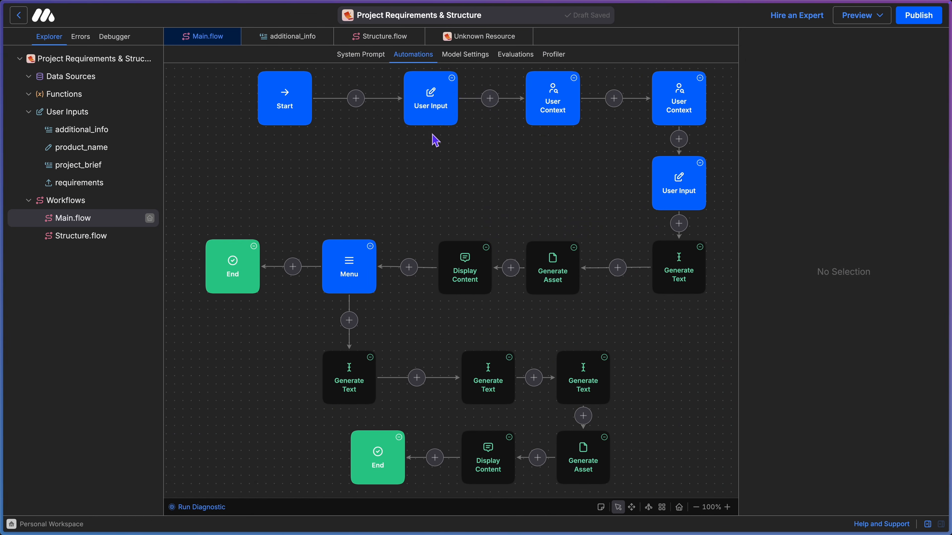
Step: Examine the first User Input block and both User Context blocks in Main.flow, including their prompts, interview depth and maximum questions
left_click(440, 101)
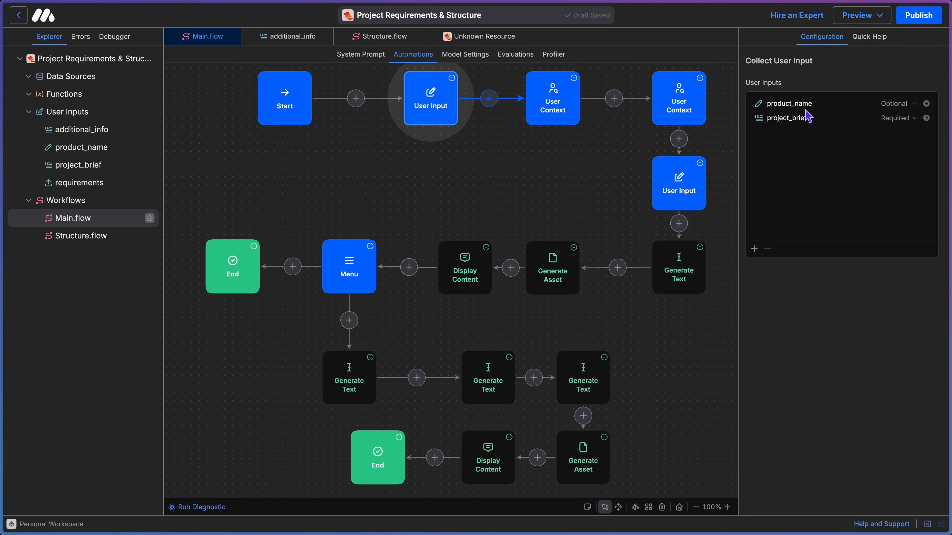
left_click(555, 103)
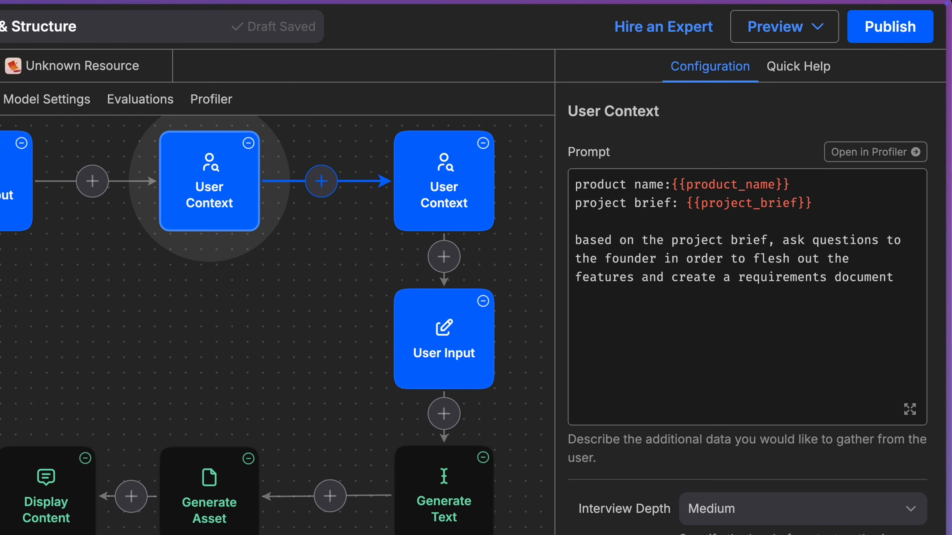
left_click(451, 197)
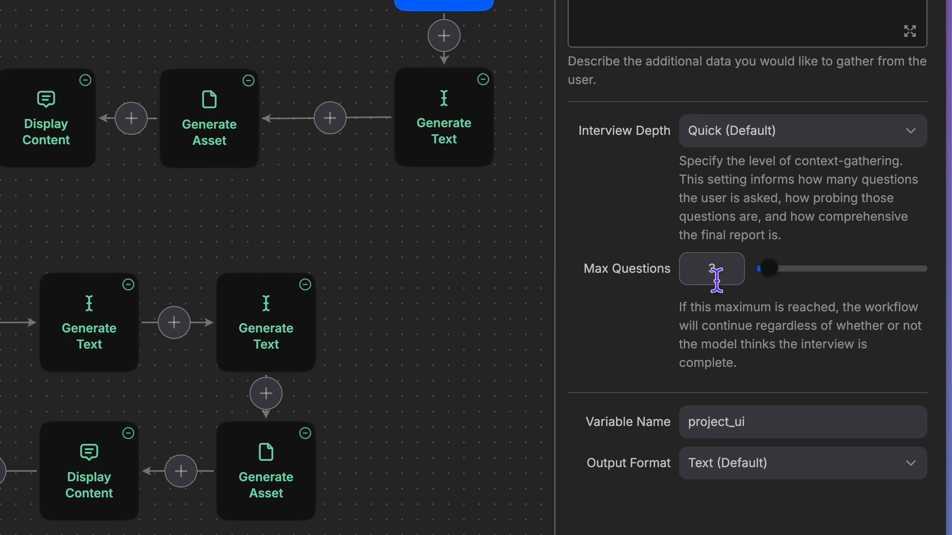
left_click(723, 278)
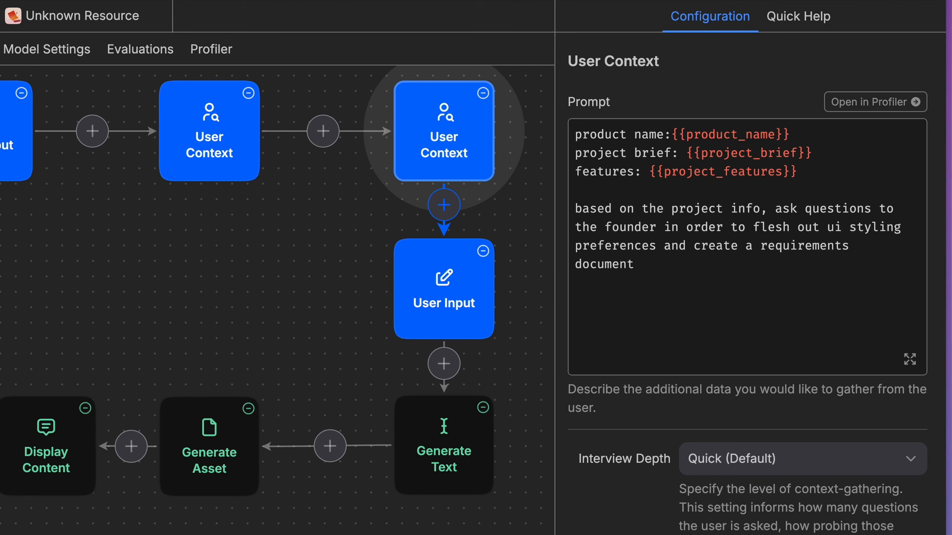
Step: Examine the second User Input block and the Generate Text, Generate Asset and Display Content blocks that produce the project requirements PDF
left_click(440, 294)
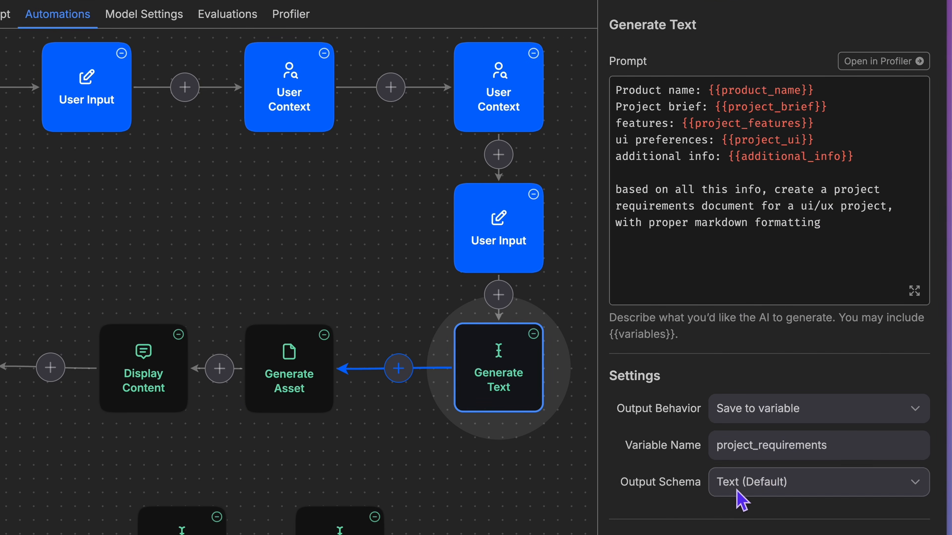
left_click(296, 373)
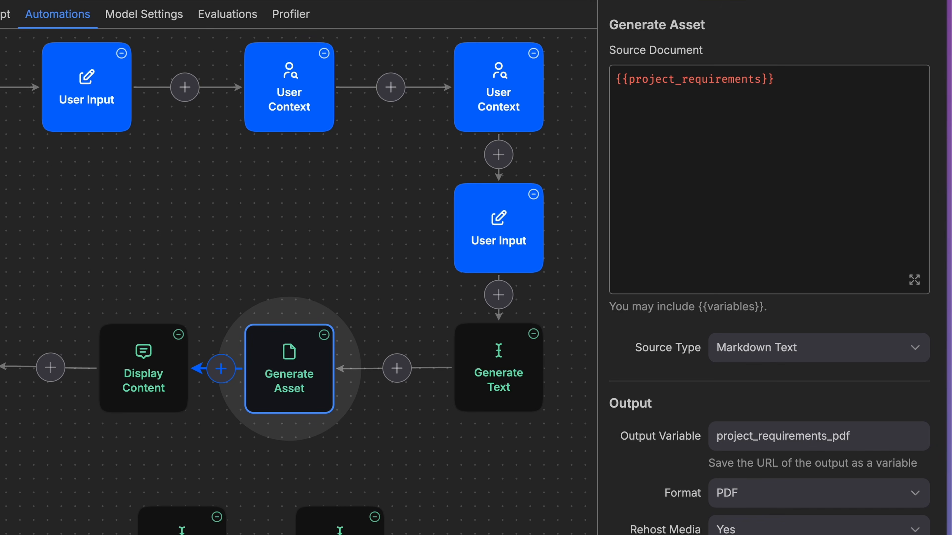
left_click(142, 372)
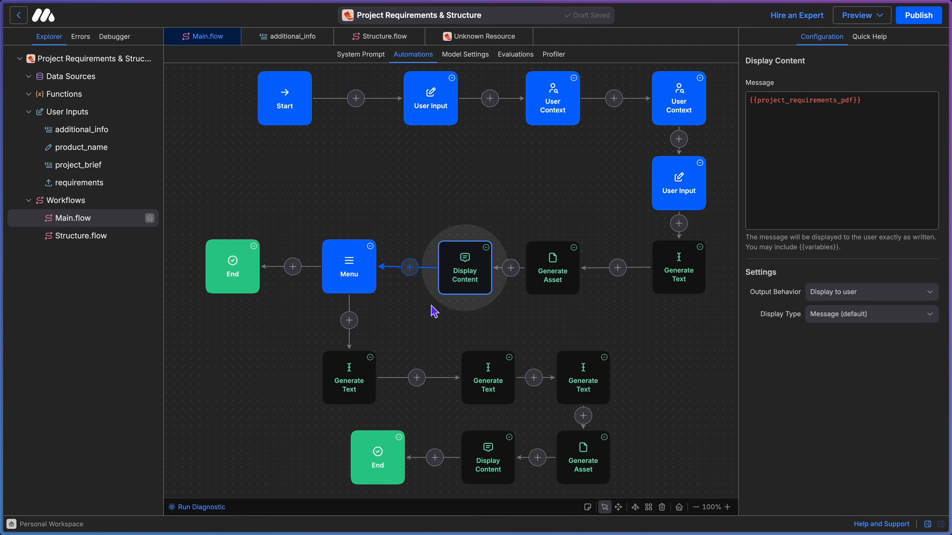
Step: Read the Menu block's full prompt and check where its Yes and No options lead
left_click(340, 275)
left_click_drag(856, 86, 935, 81)
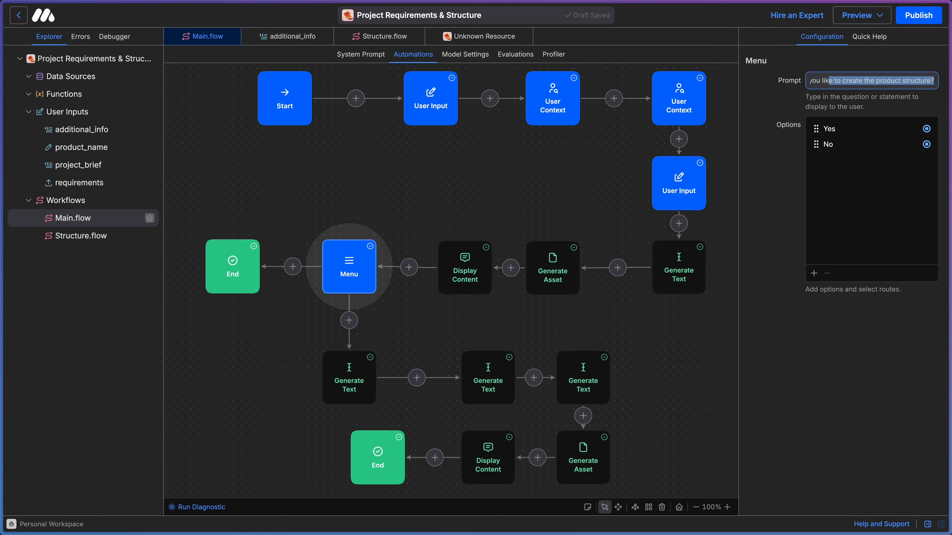
left_click(872, 111)
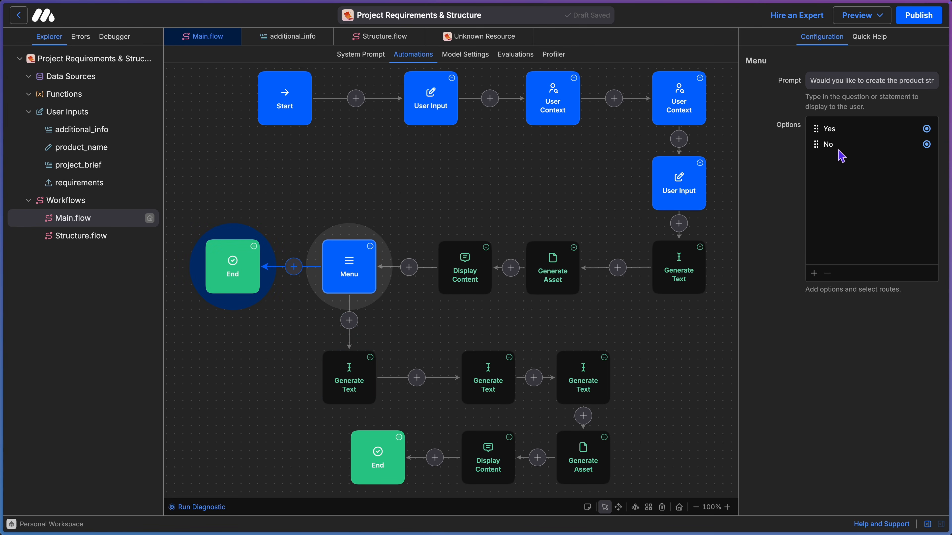
Step: Examine the product structure branch: the flow chart, sitemap and HTML-code Generate Text blocks, plus its Generate Asset and Display Content blocks
left_click(348, 375)
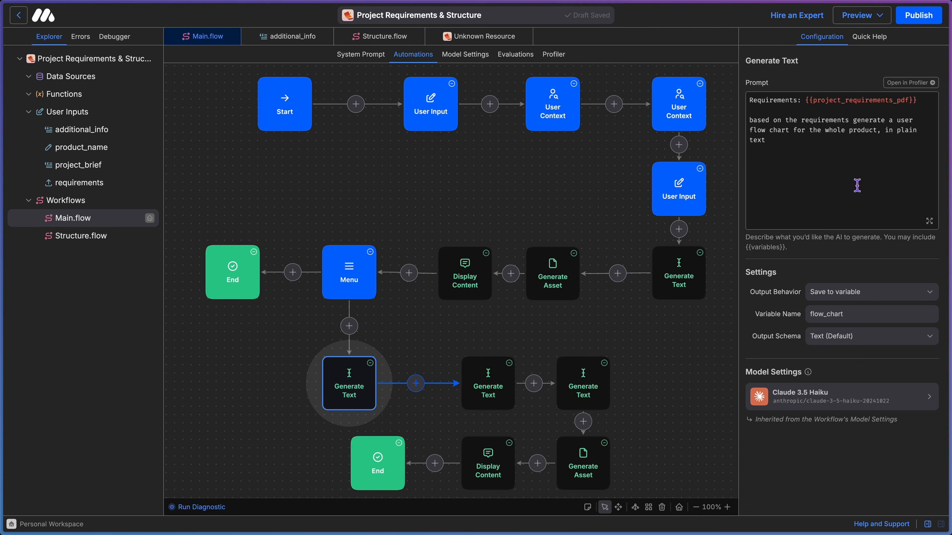
left_click(487, 383)
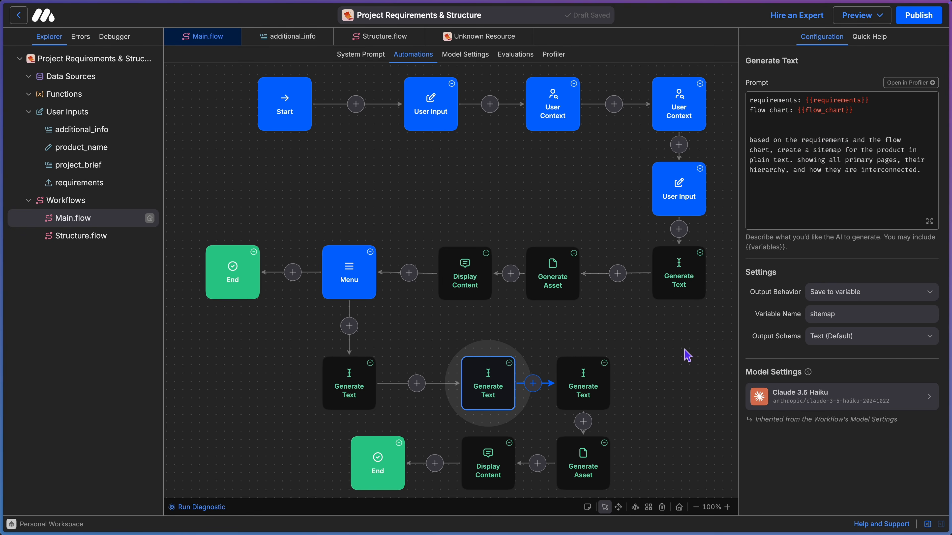
left_click(583, 383)
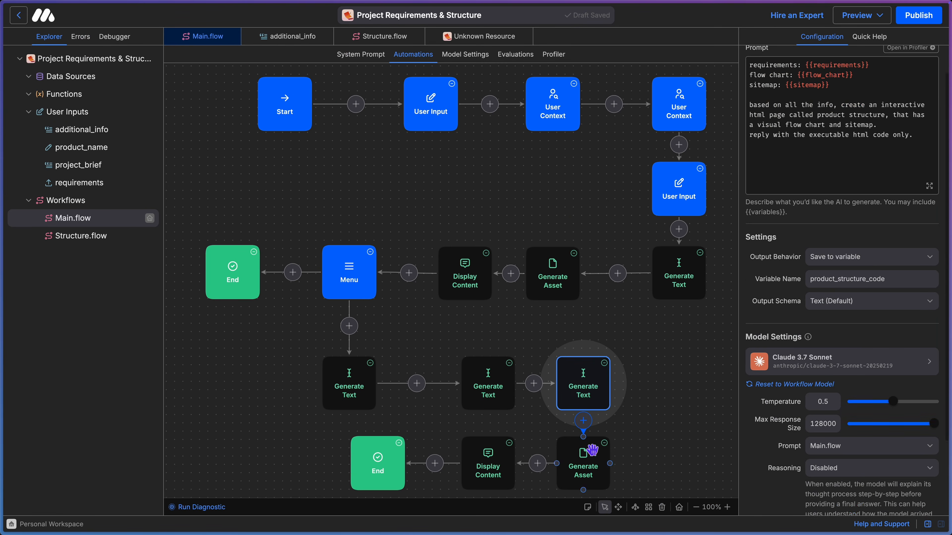
left_click(591, 455)
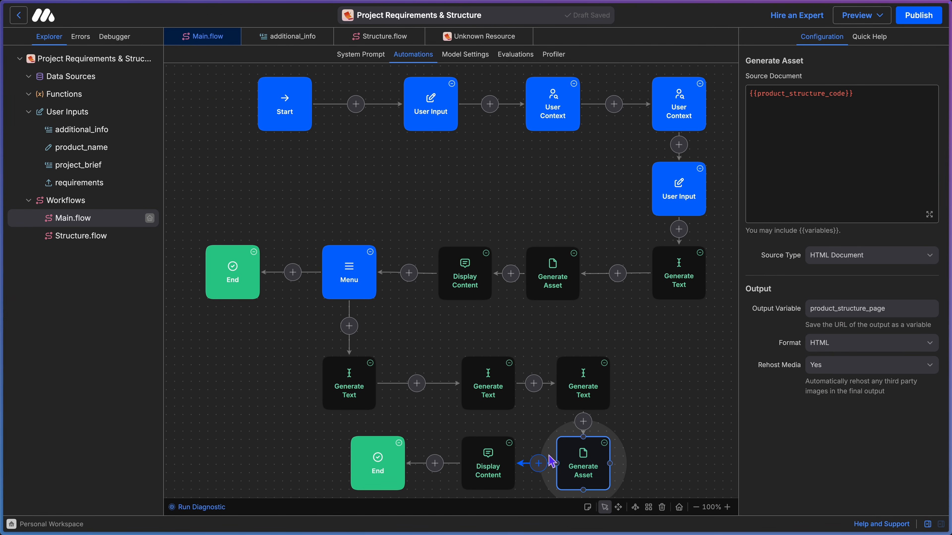
left_click(489, 466)
Step: Preview the draft agent and submit the product name Travel Pro with a travel planning project brief
left_click(862, 15)
left_click(857, 72)
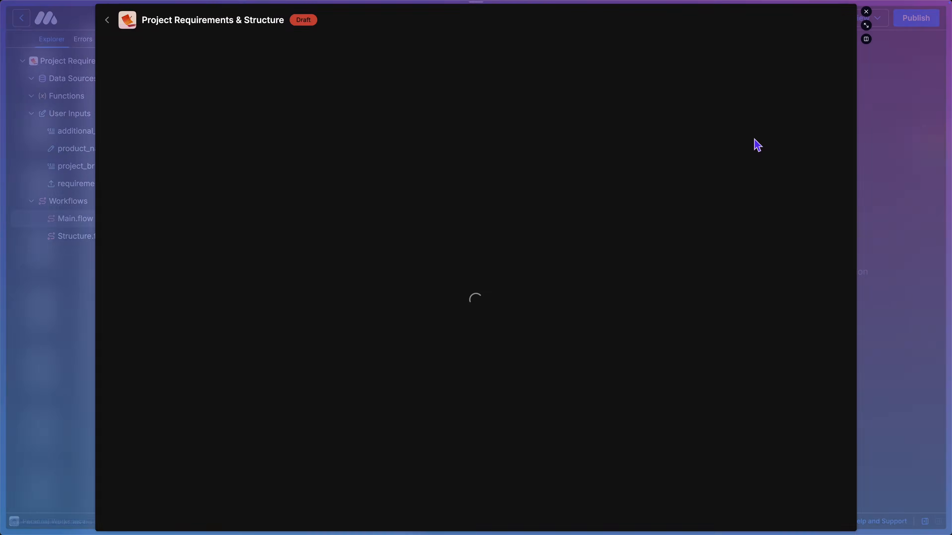
type("Travel Pro")
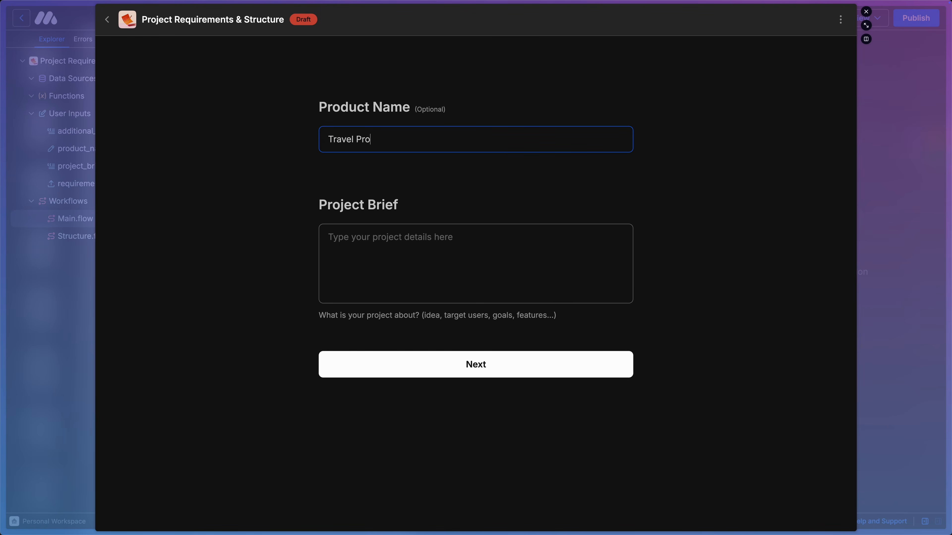
key("Tab")
type("t")
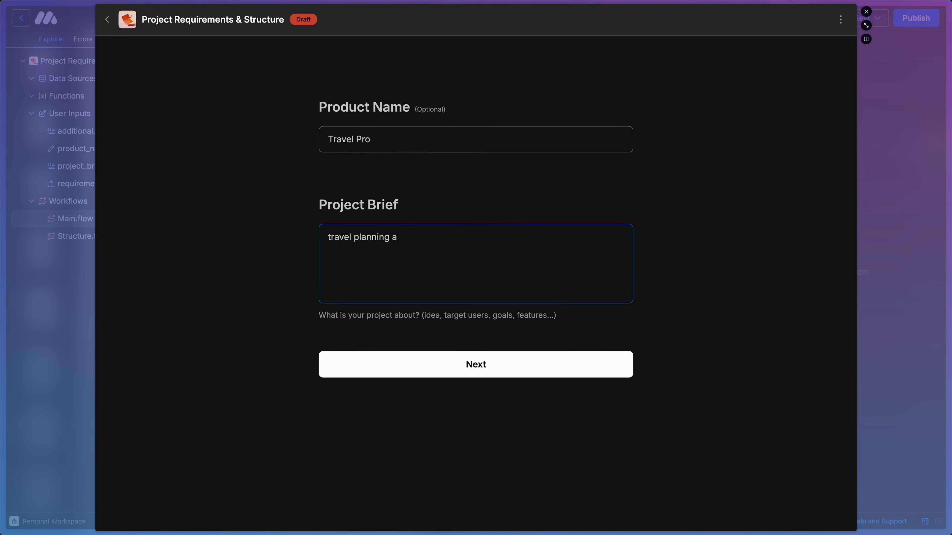
left_click(468, 370)
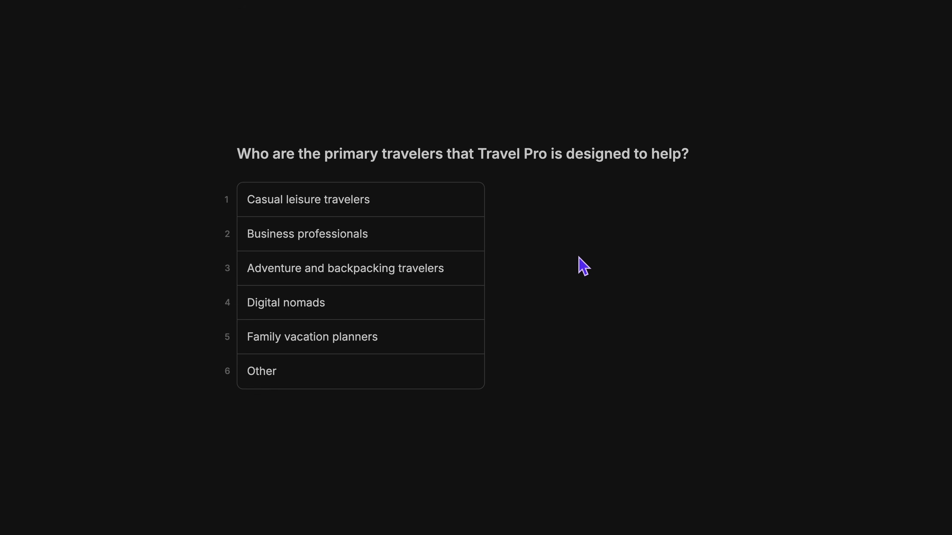
Step: Answer the audience and feature questions with casual leisure travelers, integrated budget tracking, itinerary organization, and booking platforms like Expedia or Booking.com
left_click(426, 199)
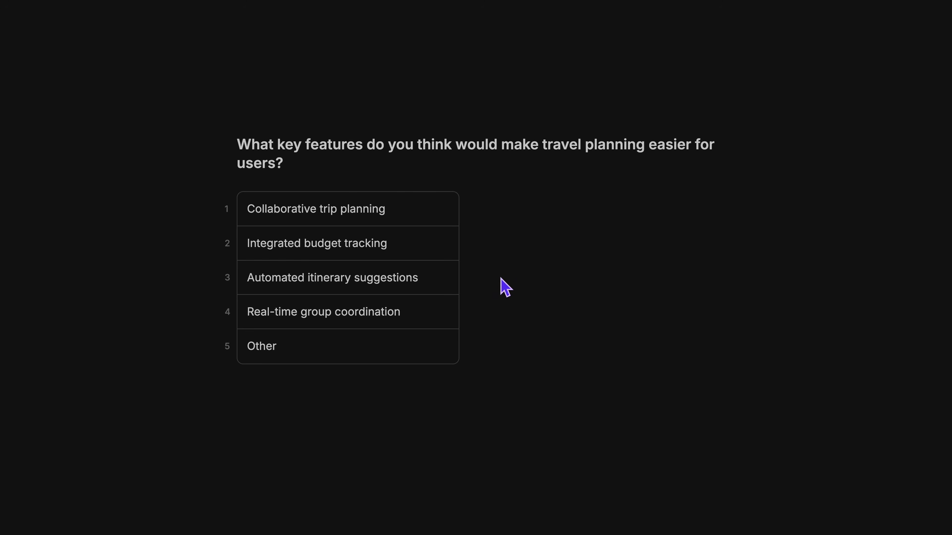
left_click(455, 249)
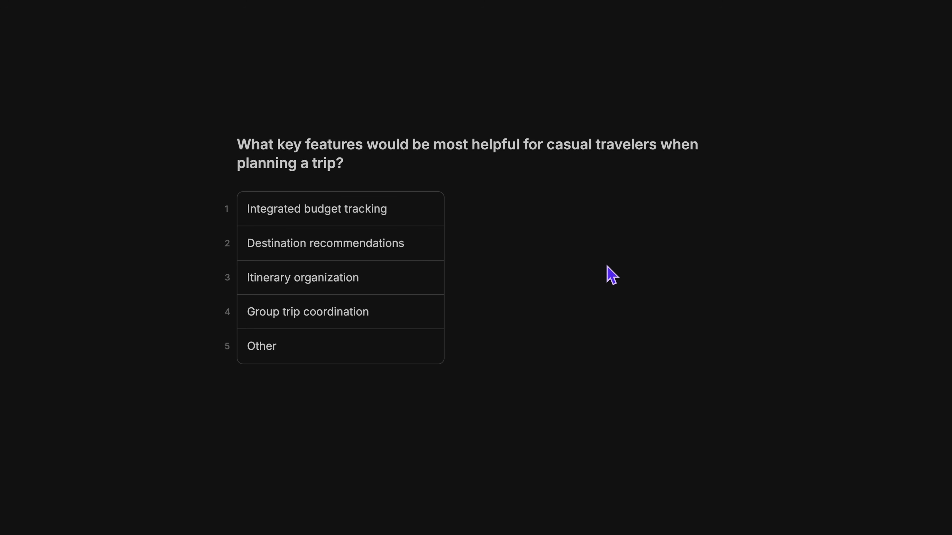
key("3")
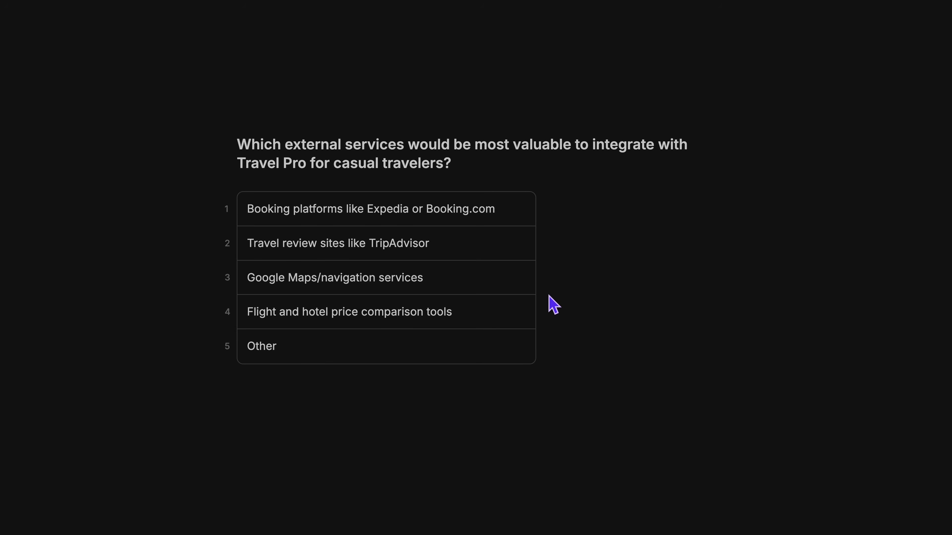
key("1")
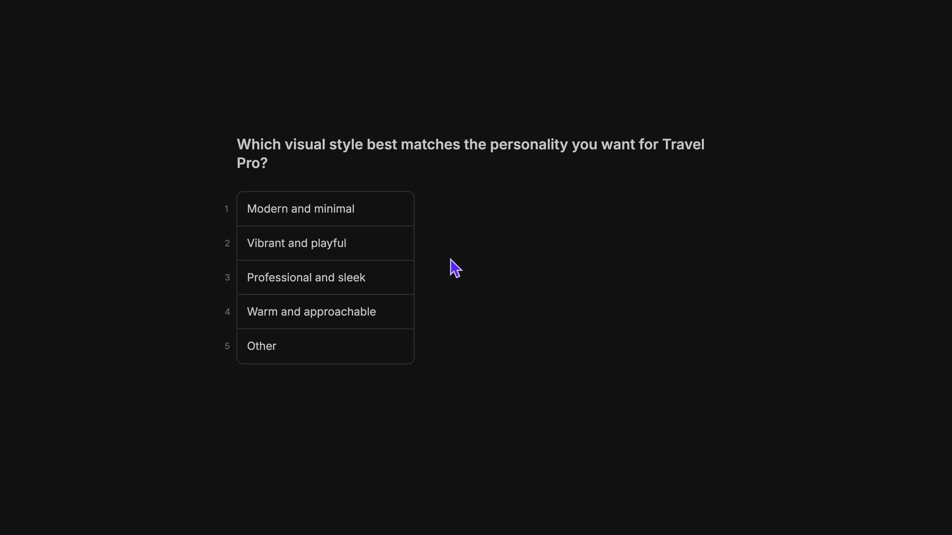
Step: Choose a modern and minimal visual style, soft neutrals with one accent color, and a bottom tab bar with main sections
key("1")
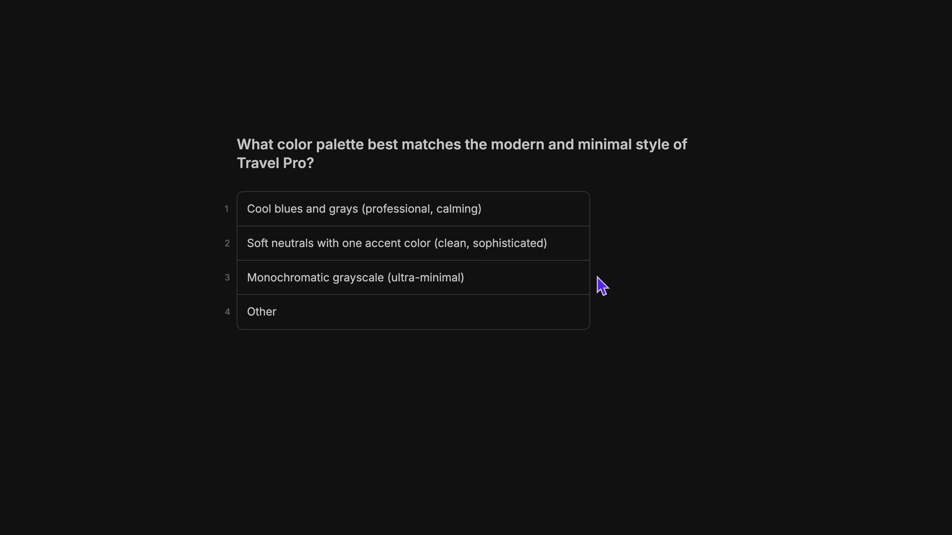
key("2")
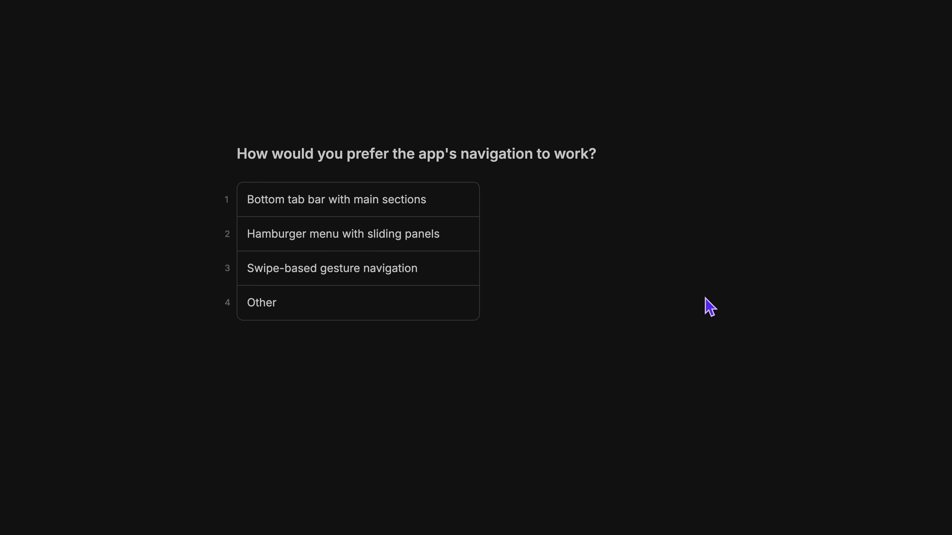
key("1")
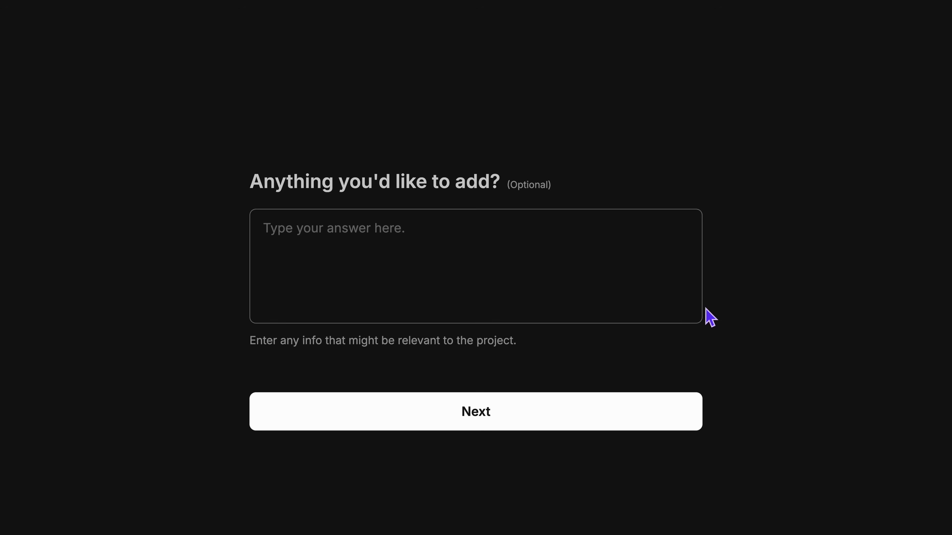
Step: Submit the additional info "include checklists and visual planning features like drag and drop"
type("include checklists and visual planning features like drag and drop")
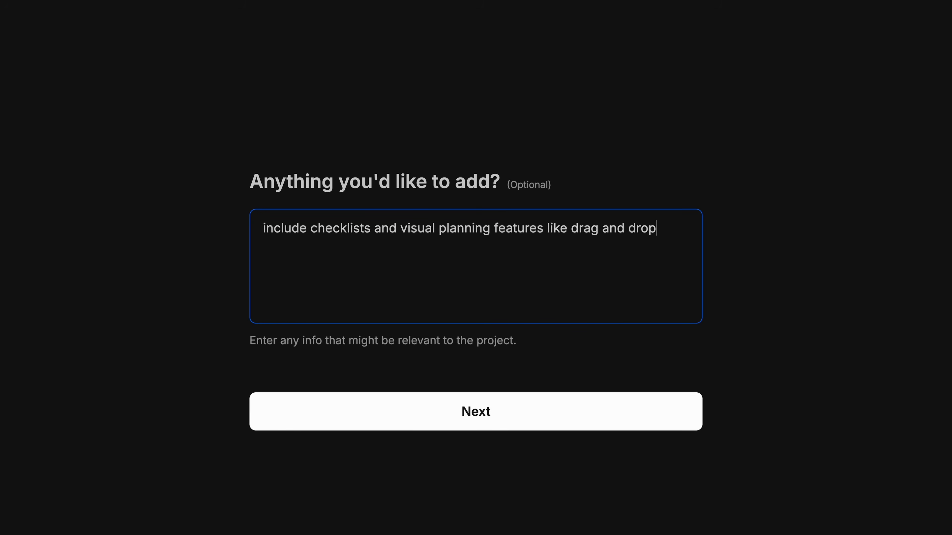
left_click(524, 406)
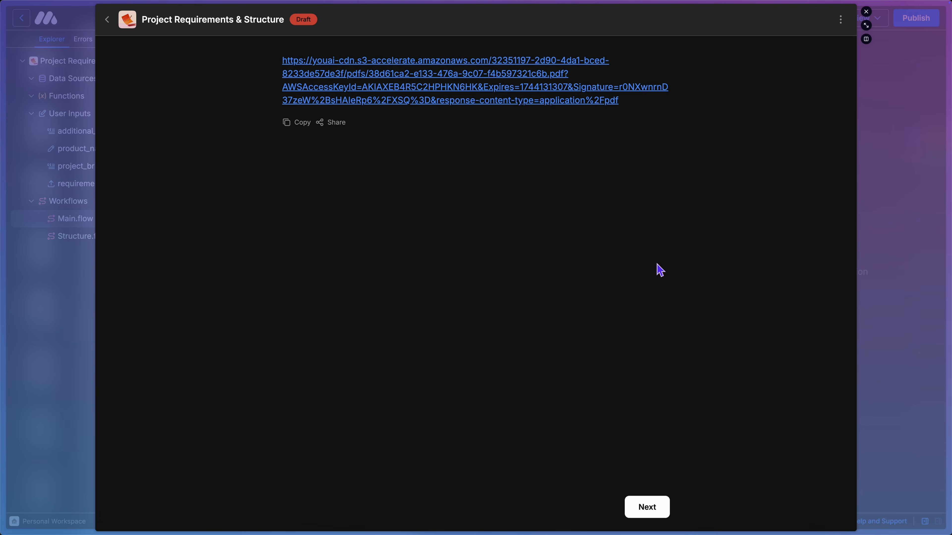
Step: Open the generated project requirements PDF, read through all its sections, and close it
left_click(524, 101)
scroll(536, 279, "down", 5)
scroll(536, 279, "up", 5)
scroll(536, 279, "down", 12)
scroll(537, 277, "down", 15)
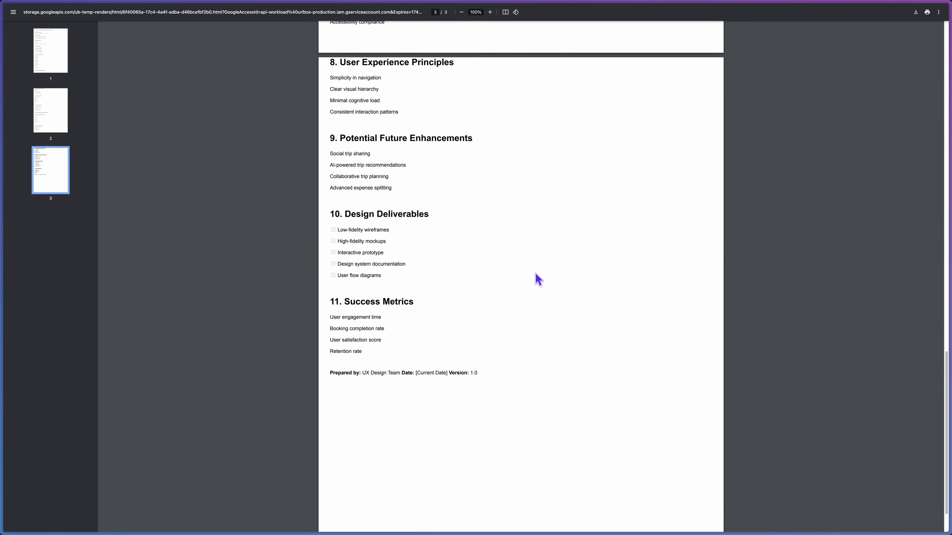
key("super+w")
Step: Continue the agent run and choose to generate the product structure page
left_click(662, 505)
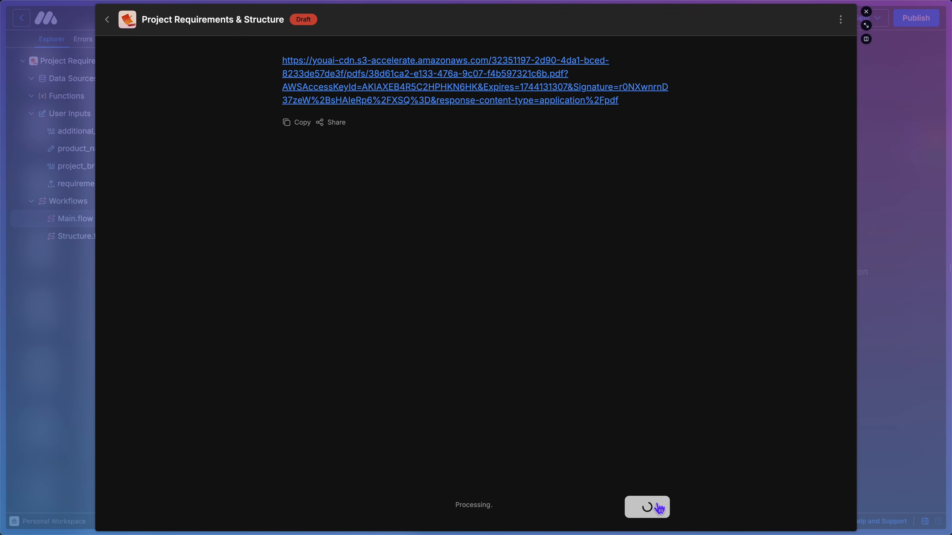
left_click(402, 147)
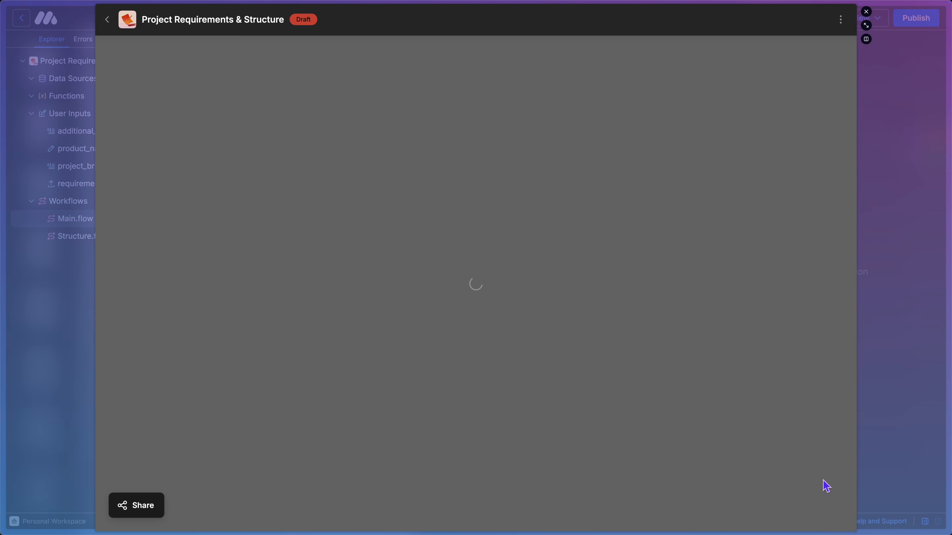
Step: Examine the Product Structure page's user flow chart, the User Registration/Onboarding description, and the product sitemap
scroll(686, 446, "down", 3)
scroll(687, 446, "up", 3)
key("super+minus")
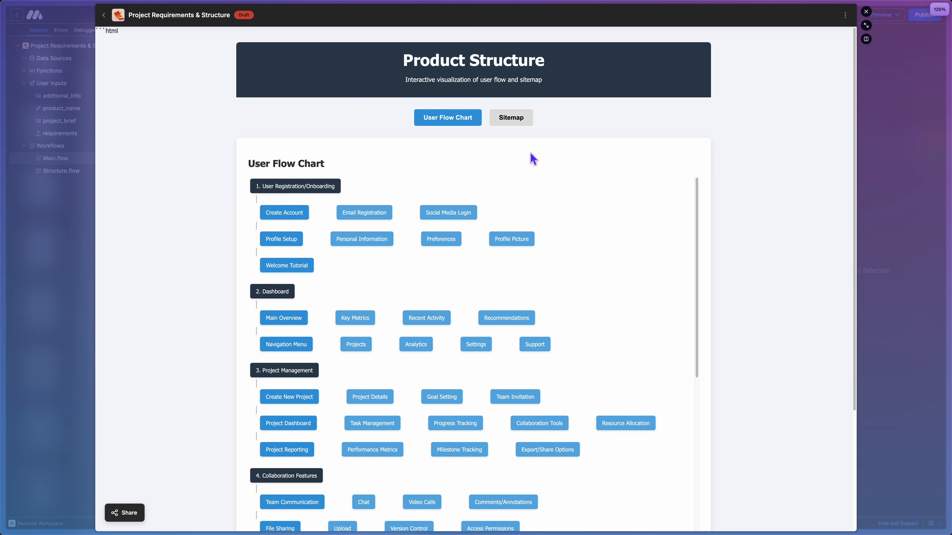
mouse_move(315, 189)
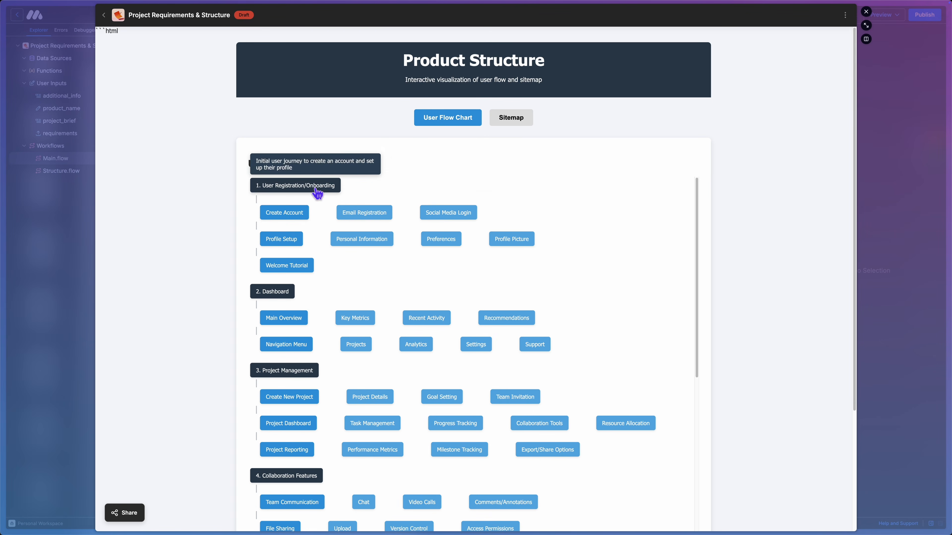
left_click(508, 121)
mouse_move(300, 259)
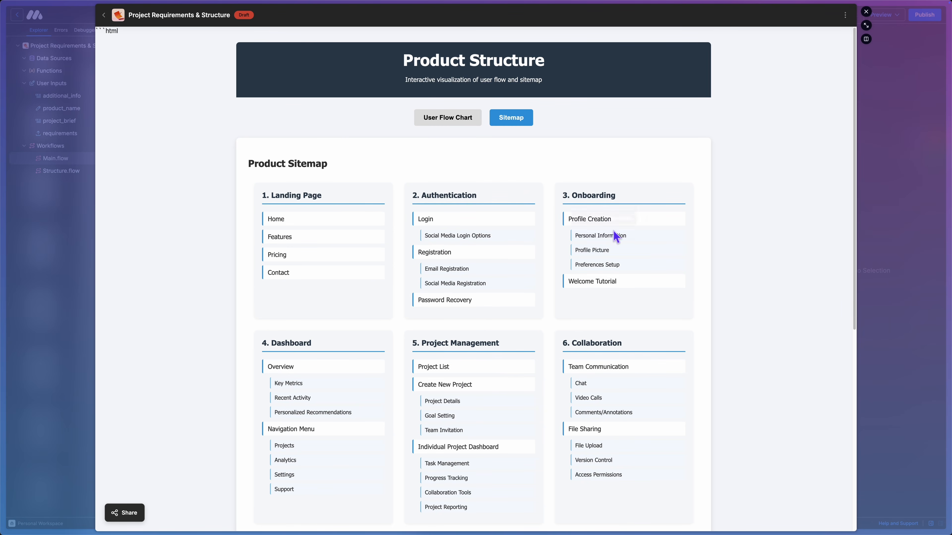
scroll(439, 374, "down", 9)
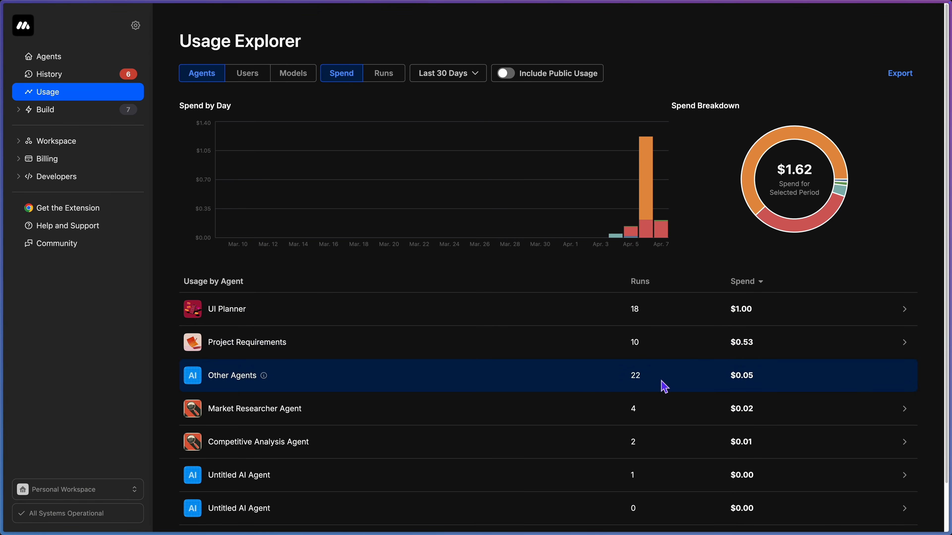
Step: Review the runs and spend of each agent in the Usage Explorer, including the Other Agents entry
scroll(659, 393, "down", 2)
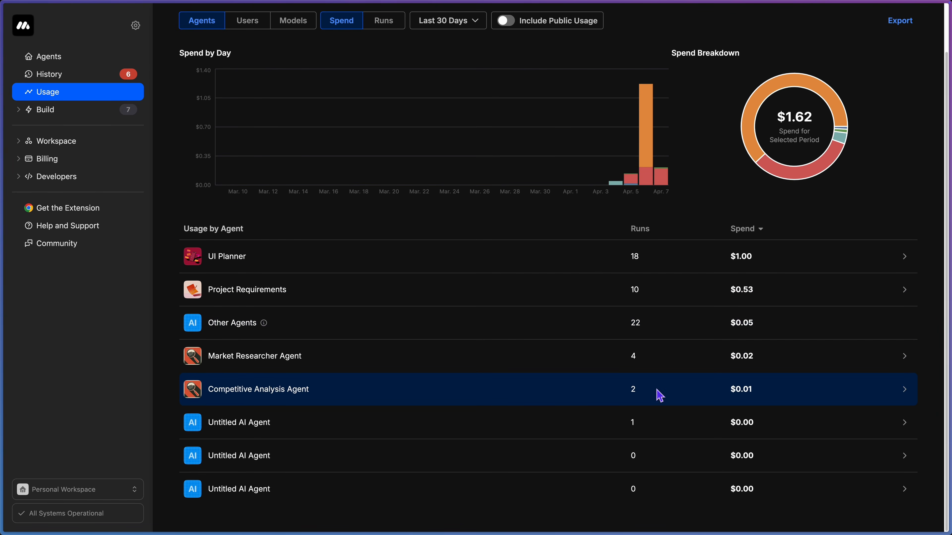
scroll(660, 396, "up", 2)
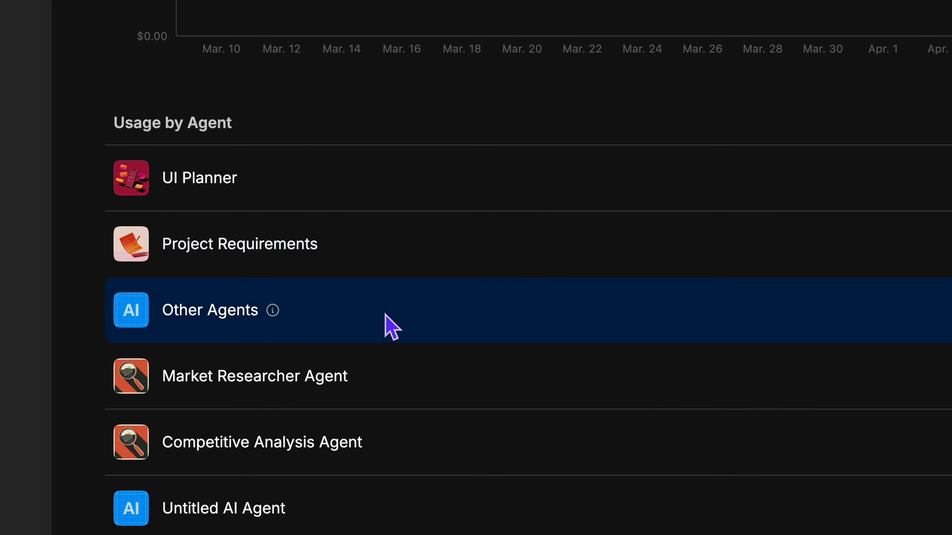
mouse_move(273, 312)
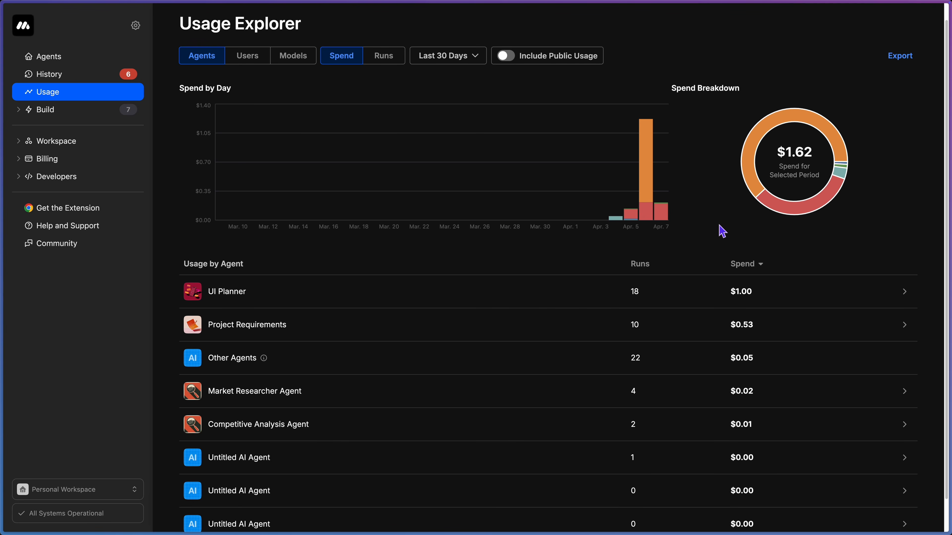
Step: Open the published Project Requirements agent and compare the model settings of the requirements and HTML-code Generate Text blocks
left_click(95, 114)
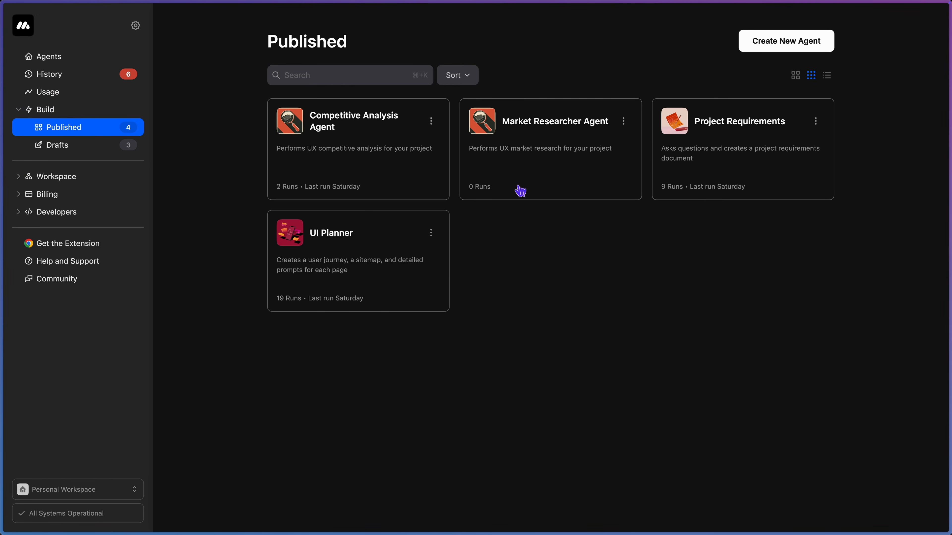
left_click(736, 159)
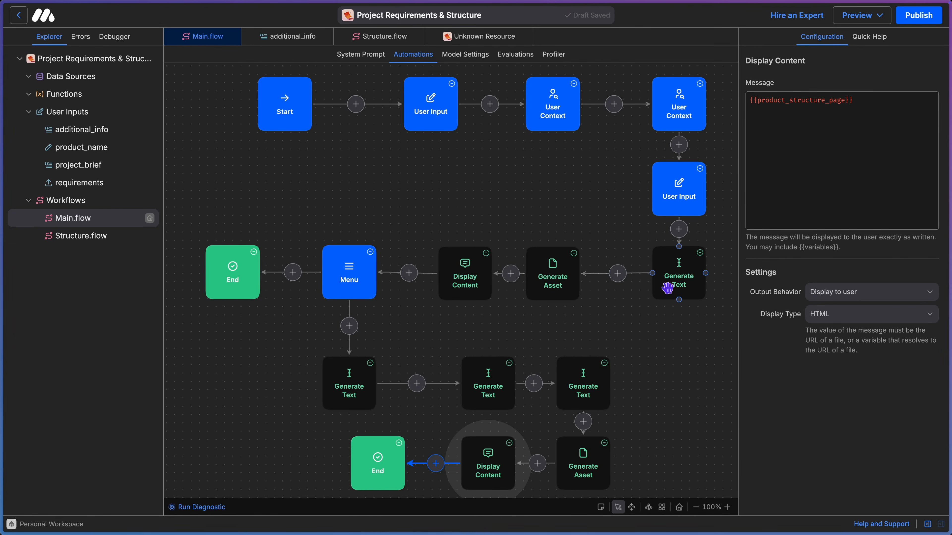
left_click(679, 285)
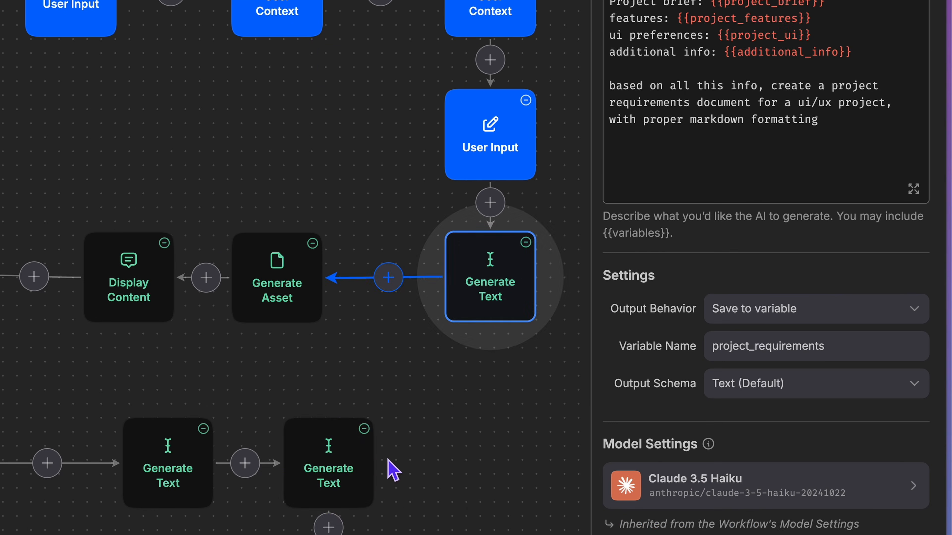
left_click(580, 385)
scroll(761, 476, "down", 5)
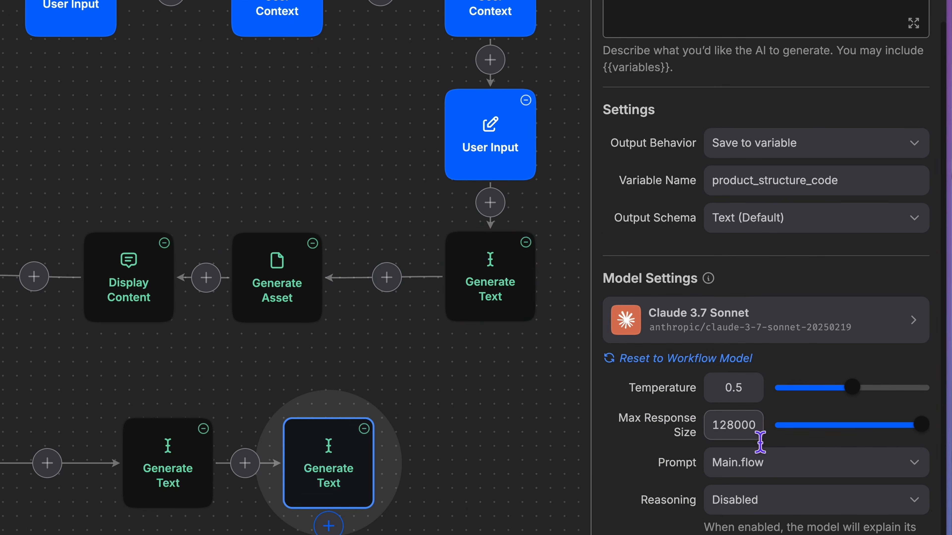
Step: Browse the AI models available for the HTML-code Generate Text block, provider by provider from Amazon through Perplexity
left_click(740, 329)
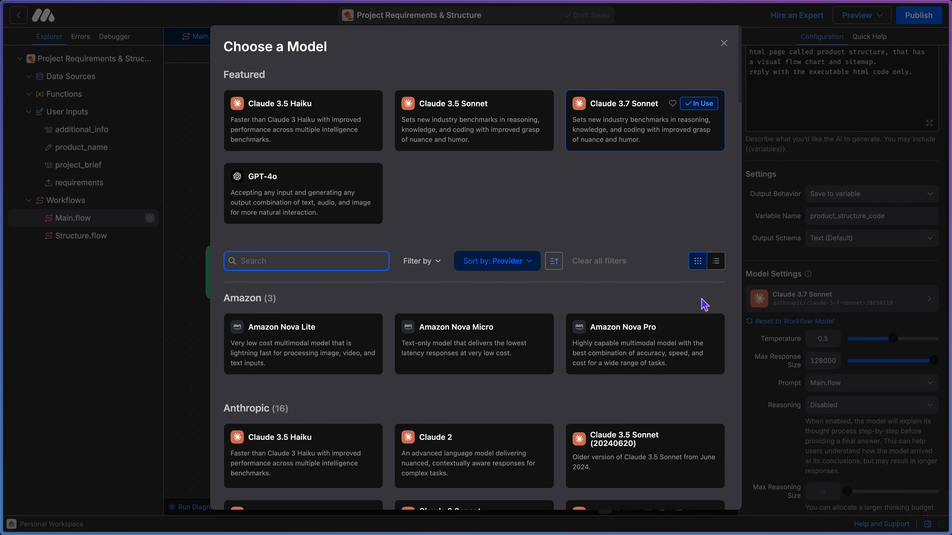
scroll(622, 289, "down", 15)
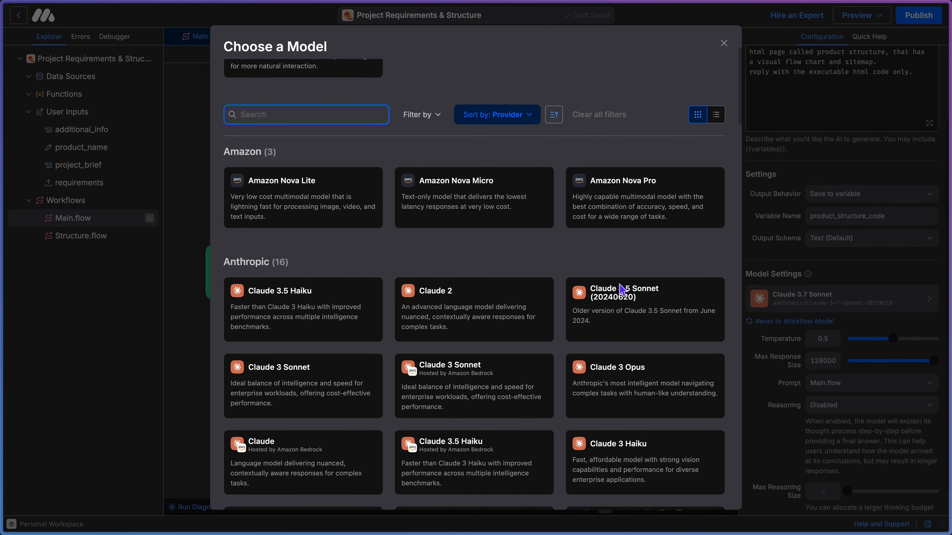
scroll(620, 288, "down", 3)
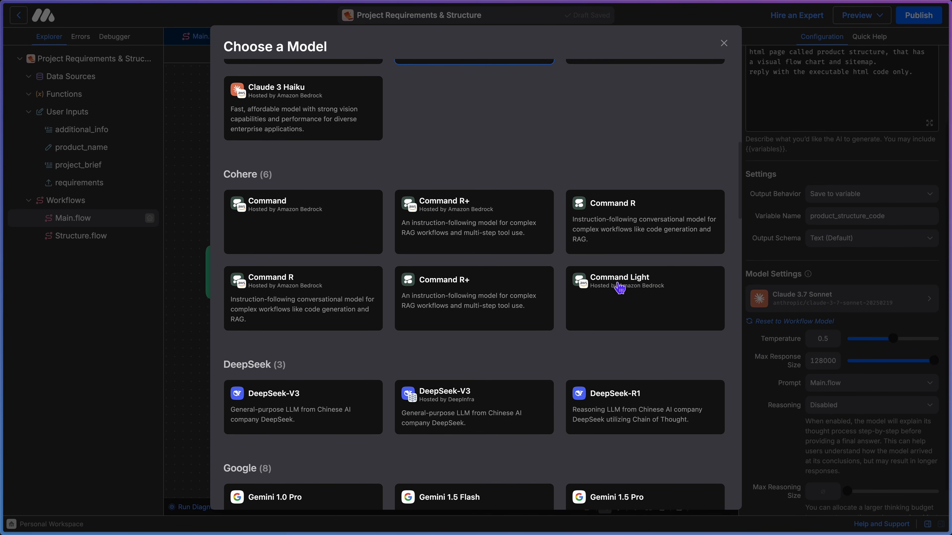
scroll(620, 288, "down", 7)
scroll(620, 288, "down", 12)
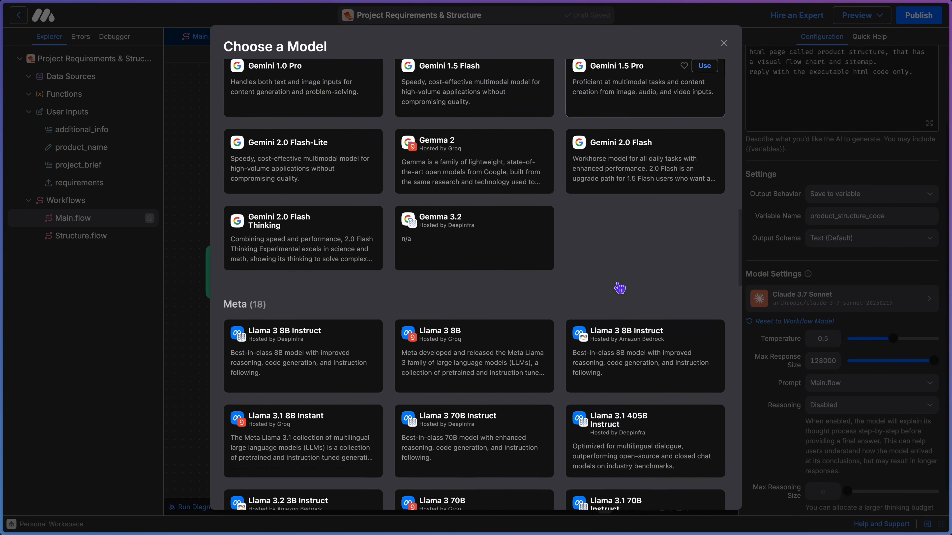
scroll(620, 288, "down", 15)
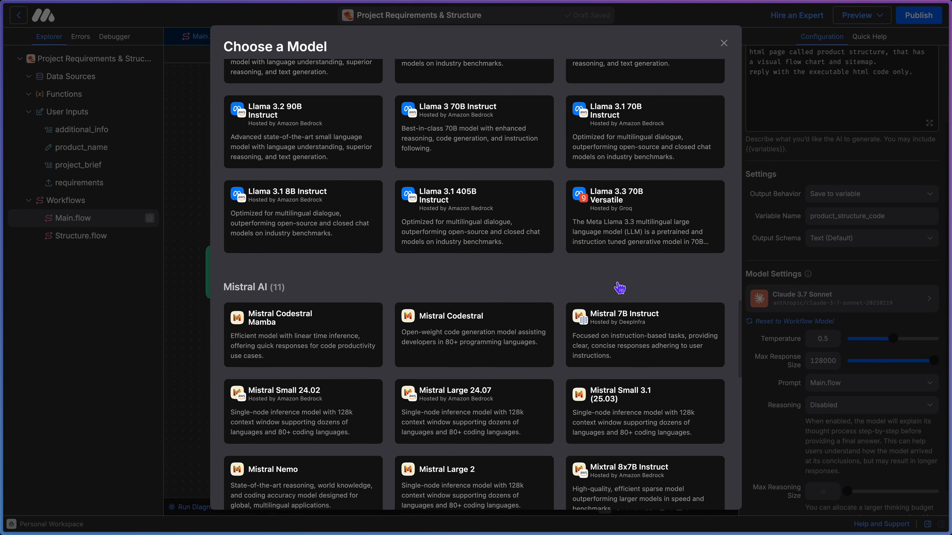
scroll(620, 288, "up", 1)
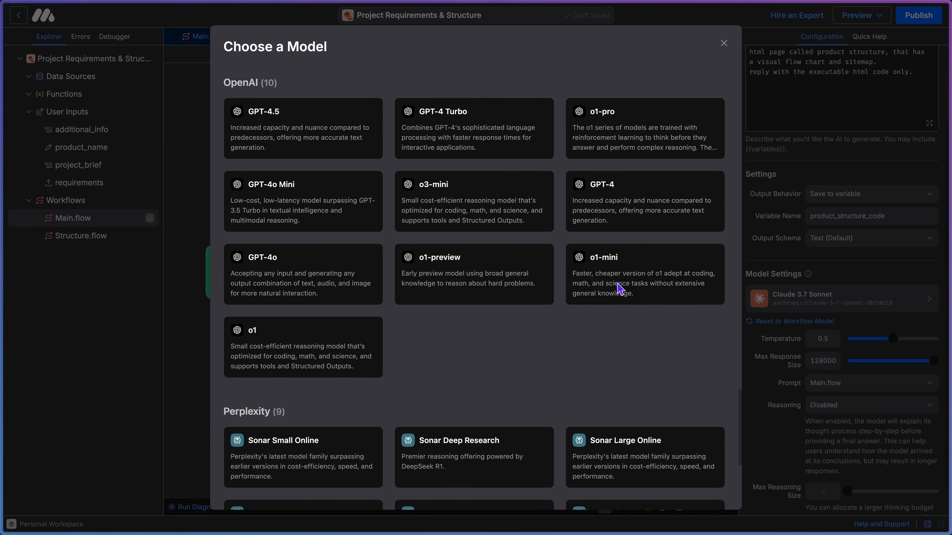
scroll(620, 288, "down", 6)
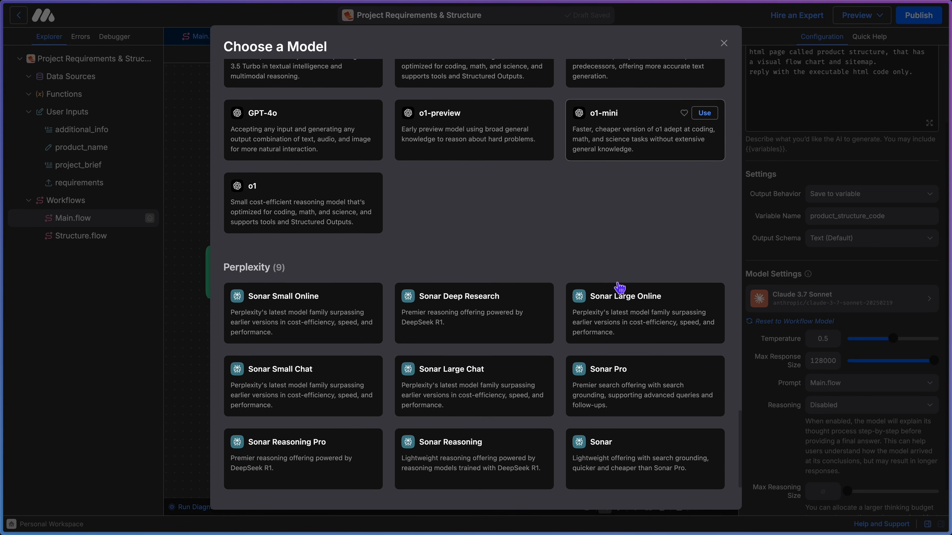